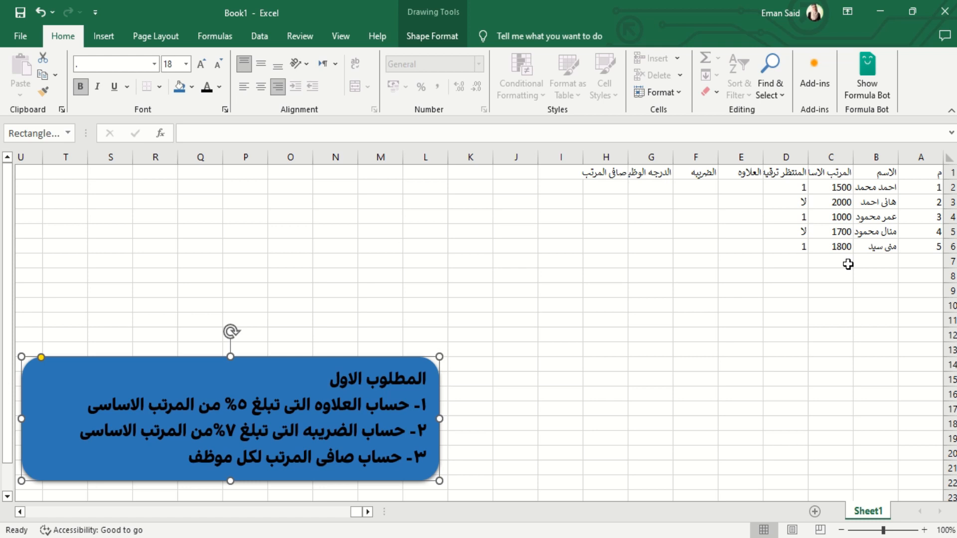
Save the workbook in the Documents folder under the file name تمرين ١
click(798, 290)
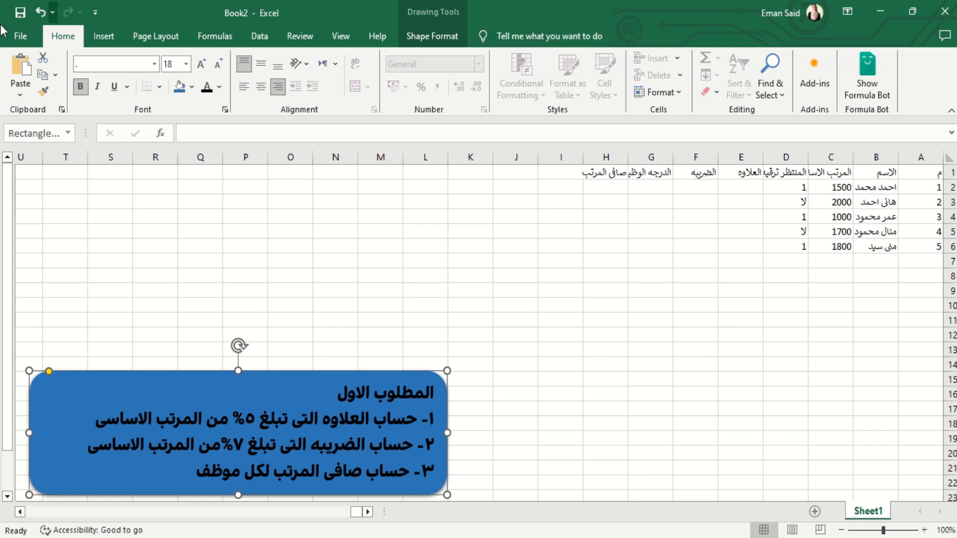
click(23, 37)
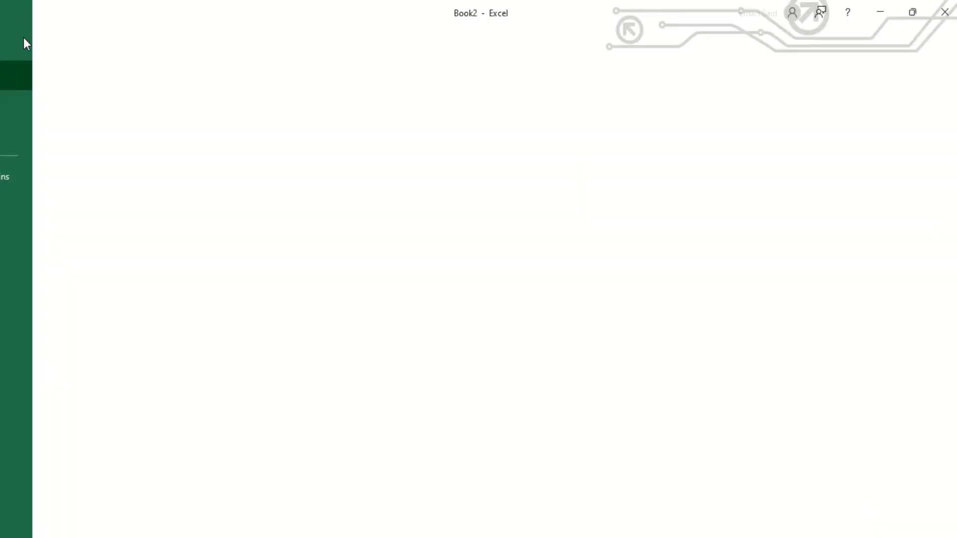
click(46, 241)
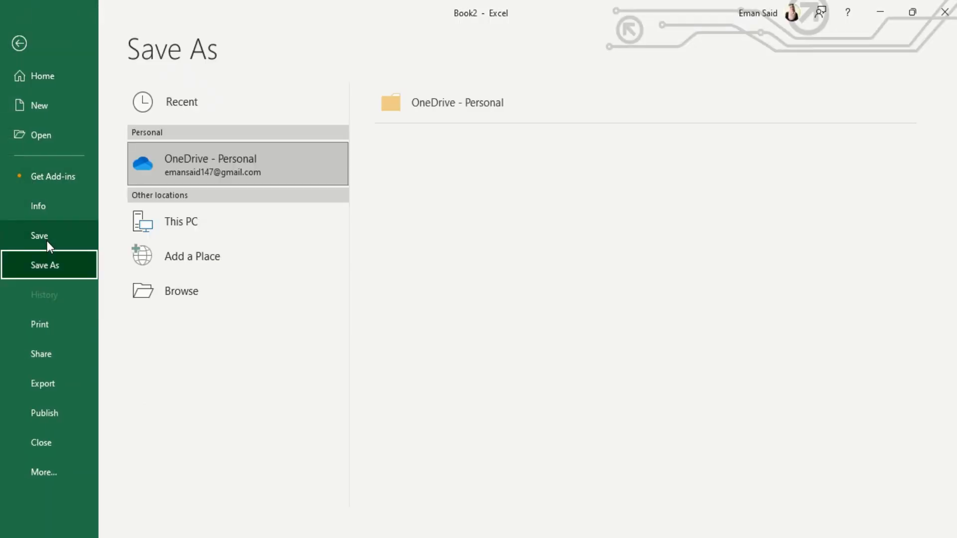
click(180, 298)
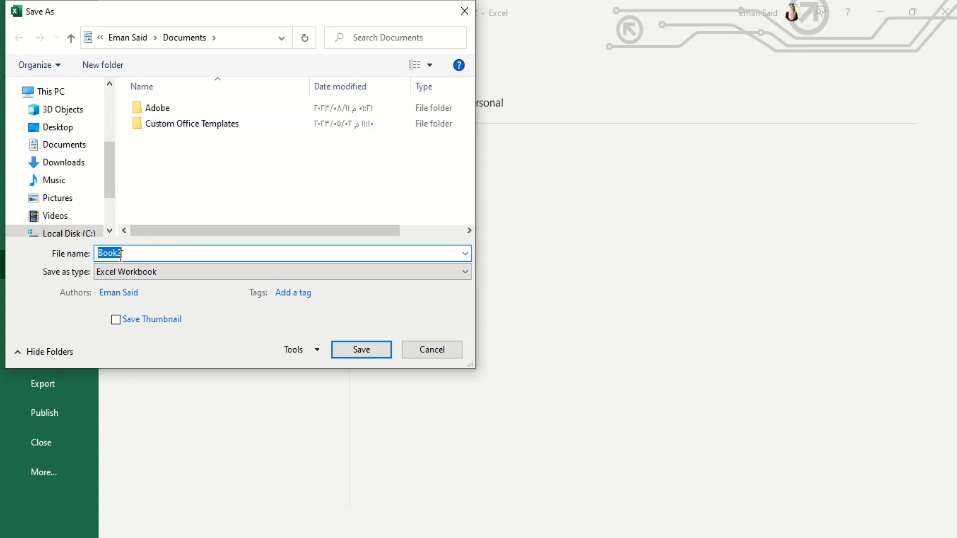
text(تمرين ١)
click(352, 350)
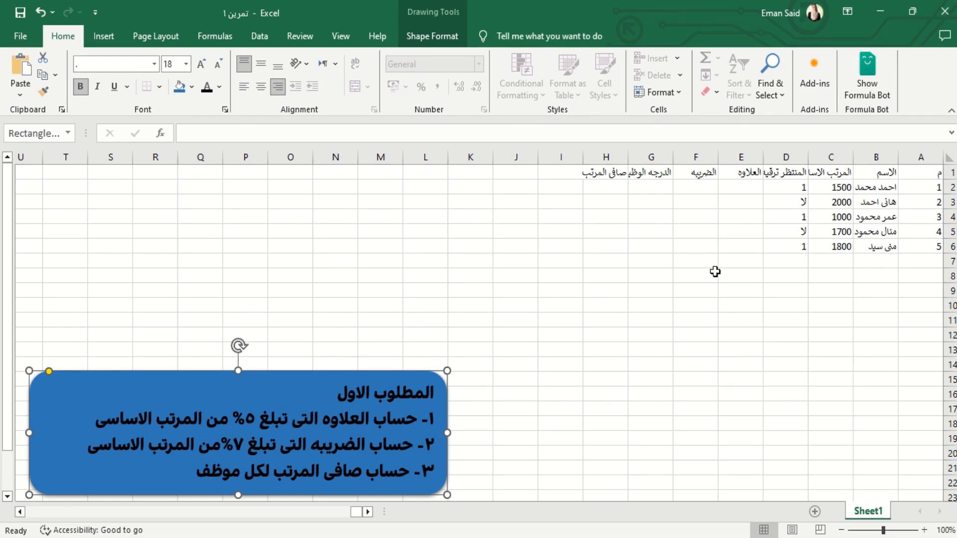
Set the font size of the employee table in A1:H6 to 14
mouse_move(919, 175)
mouse_down()
mouse_move(745, 241)
mouse_move(585, 244)
mouse_up()
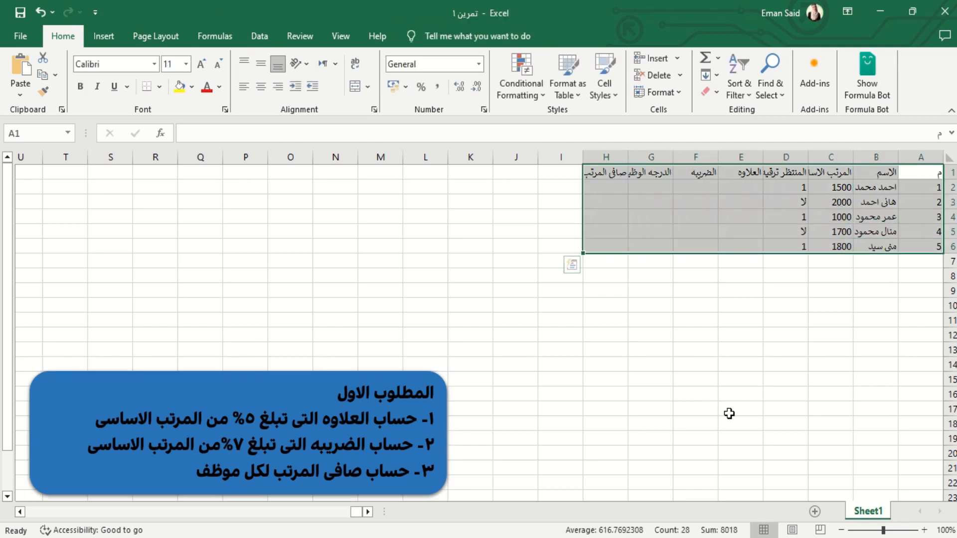
click(201, 65)
click(202, 64)
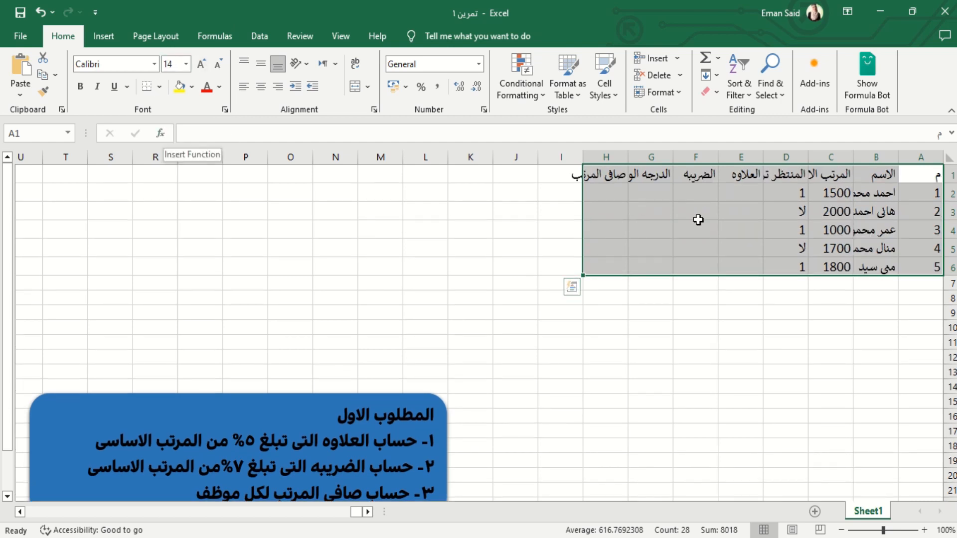
Widen columns A through H to one uniform width that gives the table text more room
click(883, 213)
drag(919, 156, 588, 156)
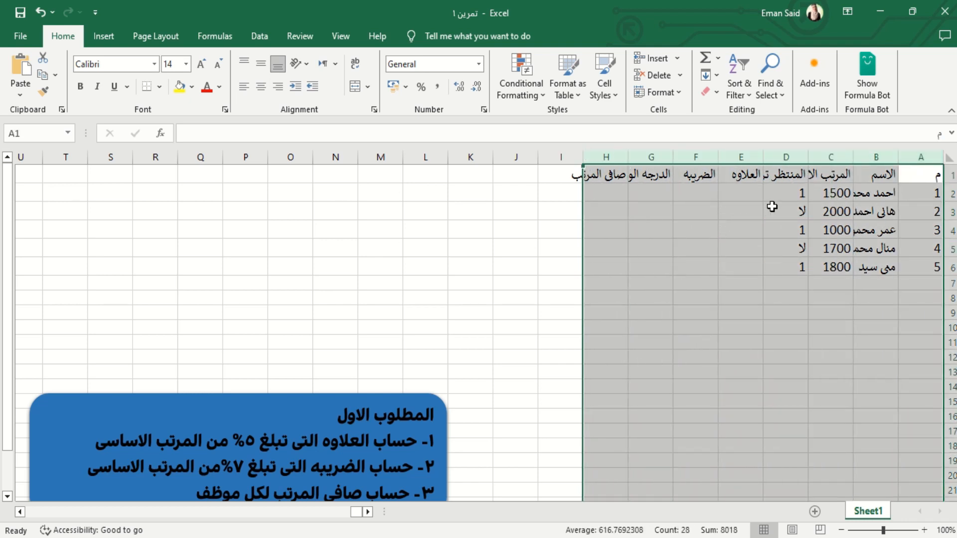
click(754, 231)
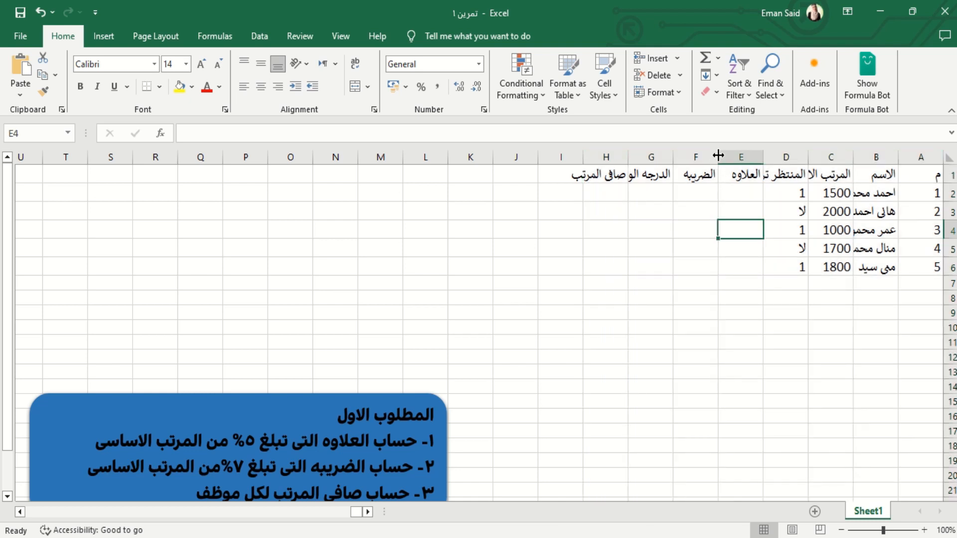
drag(719, 156, 705, 156)
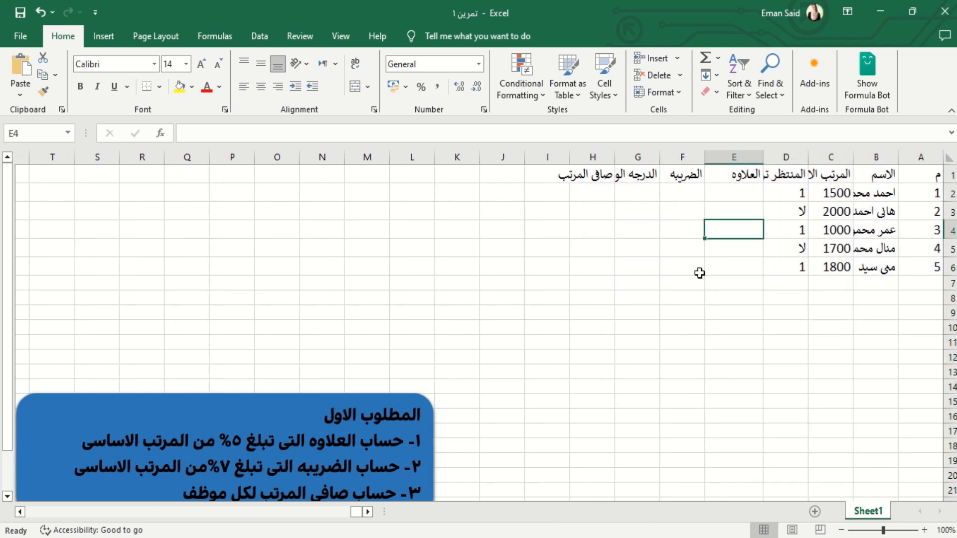
drag(922, 157, 600, 158)
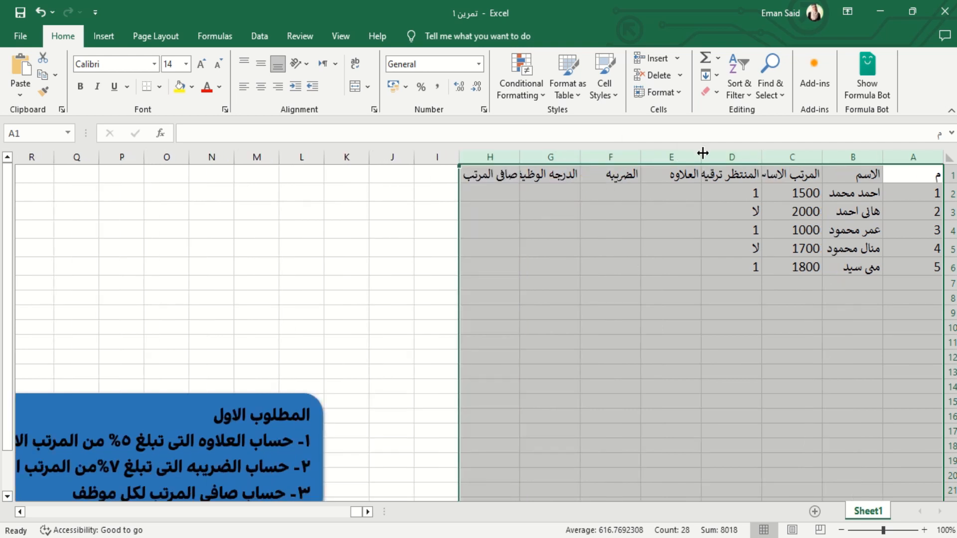
drag(703, 155, 694, 154)
click(655, 338)
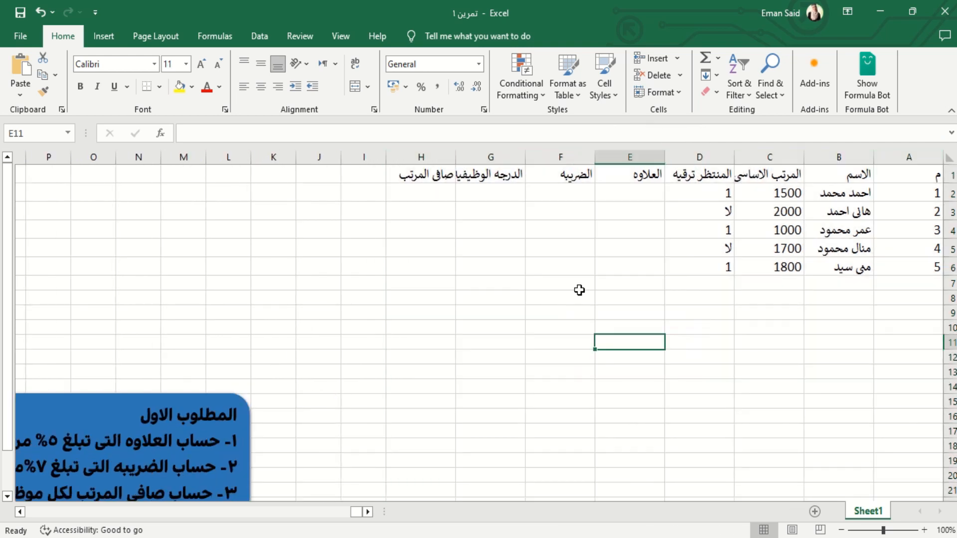
Adjust individual column widths: widen columns G, C and D slightly and narrow column A to fit its serial numbers
drag(457, 156, 443, 156)
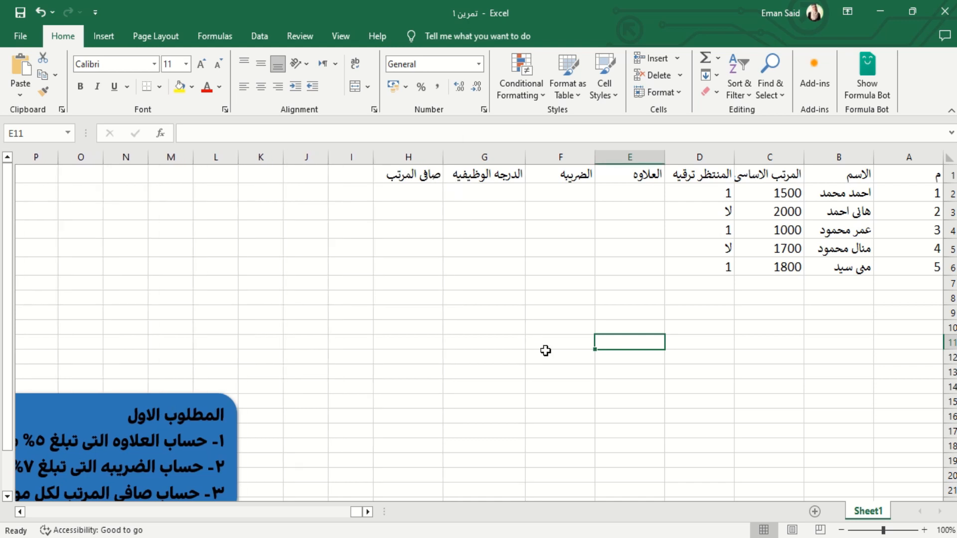
drag(873, 158, 920, 157)
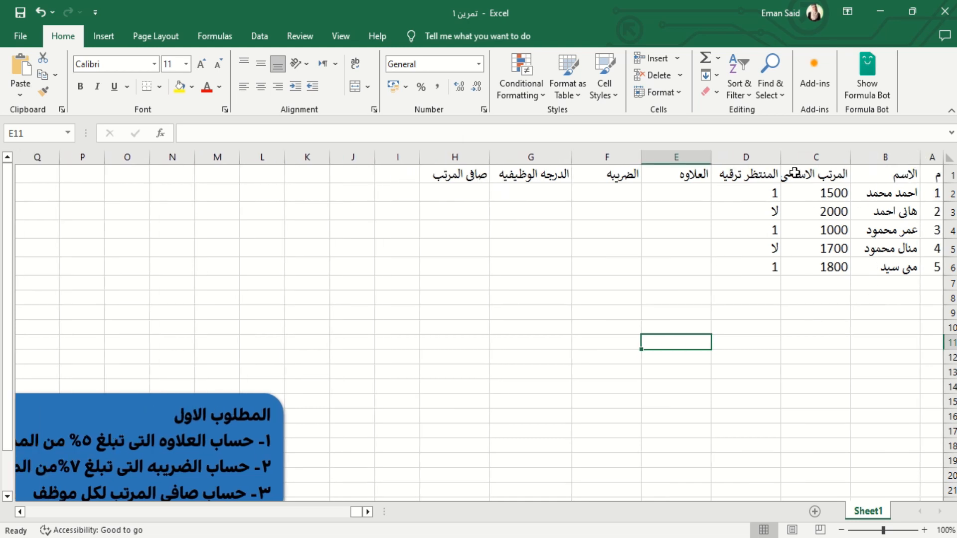
drag(781, 154, 757, 157)
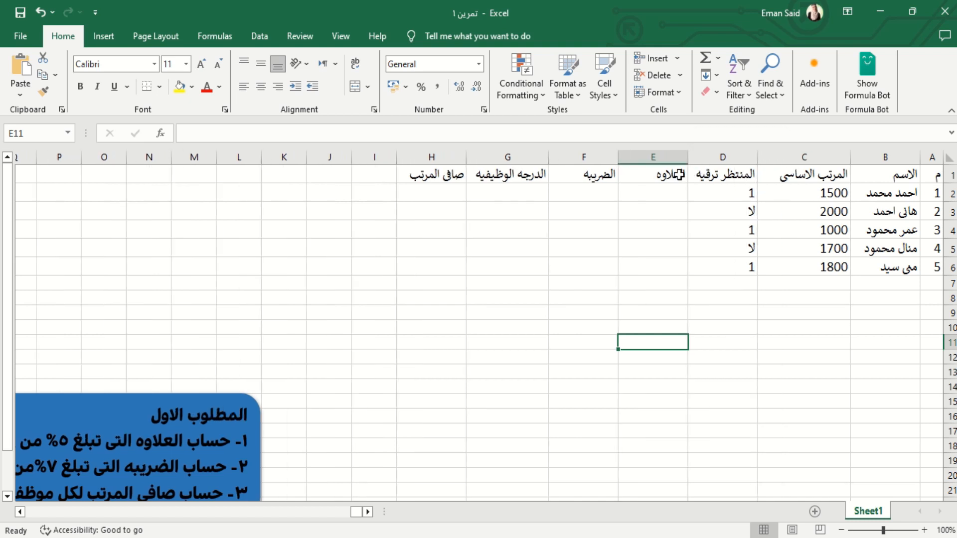
drag(688, 157, 679, 159)
drag(679, 159, 680, 159)
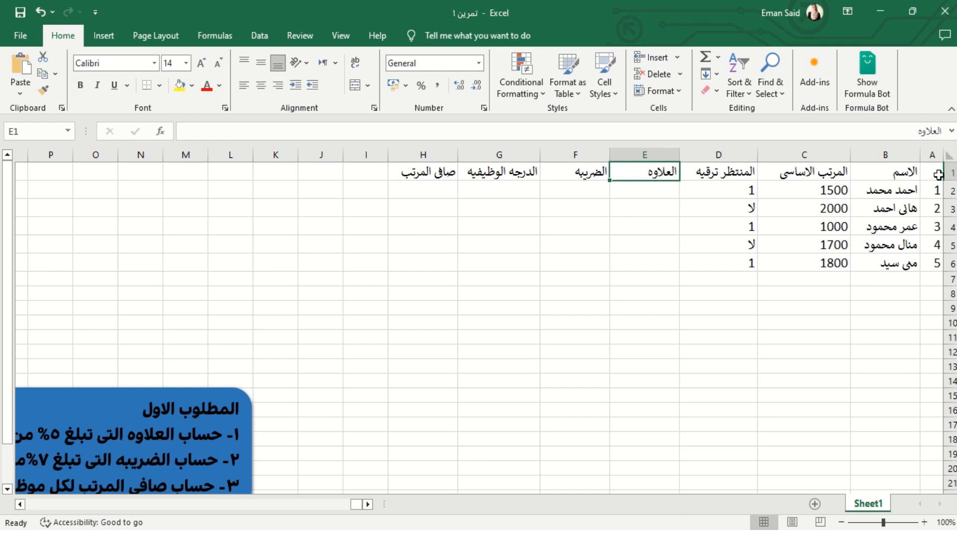
drag(930, 172, 835, 286)
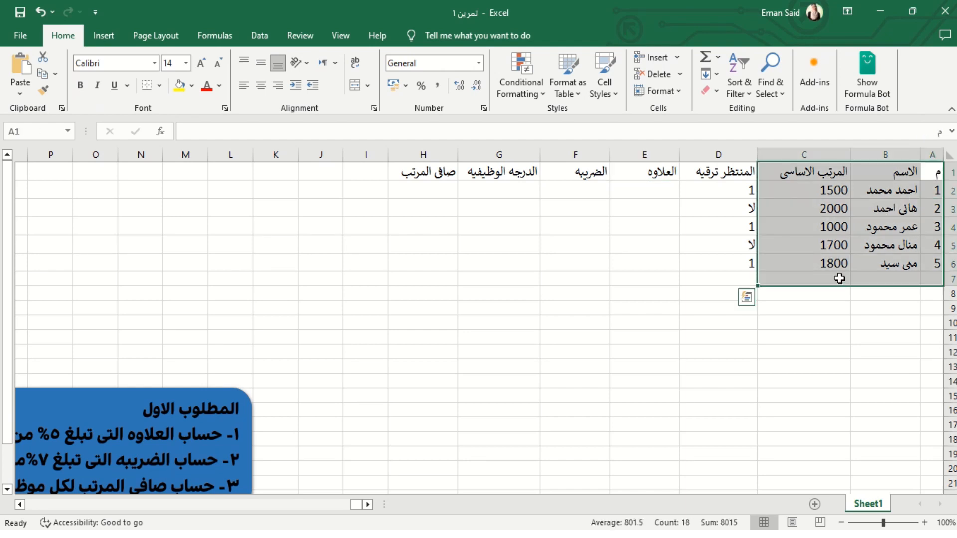
drag(930, 155, 424, 189)
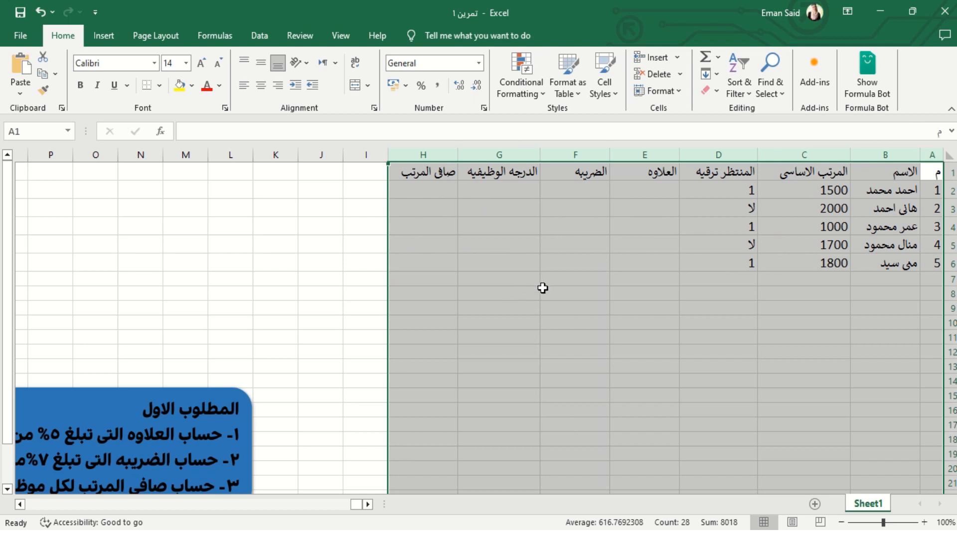
scroll(542, 287, down, 7)
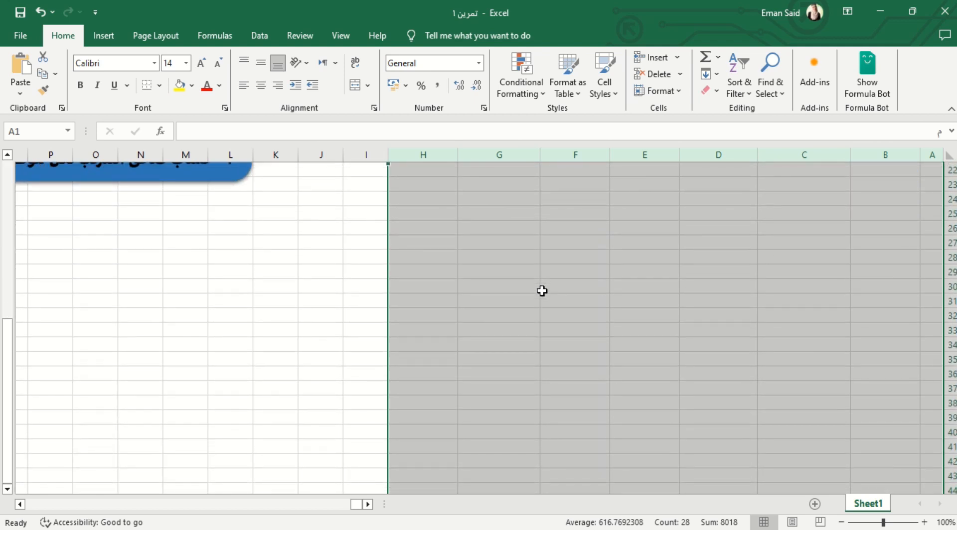
scroll(542, 291, up, 7)
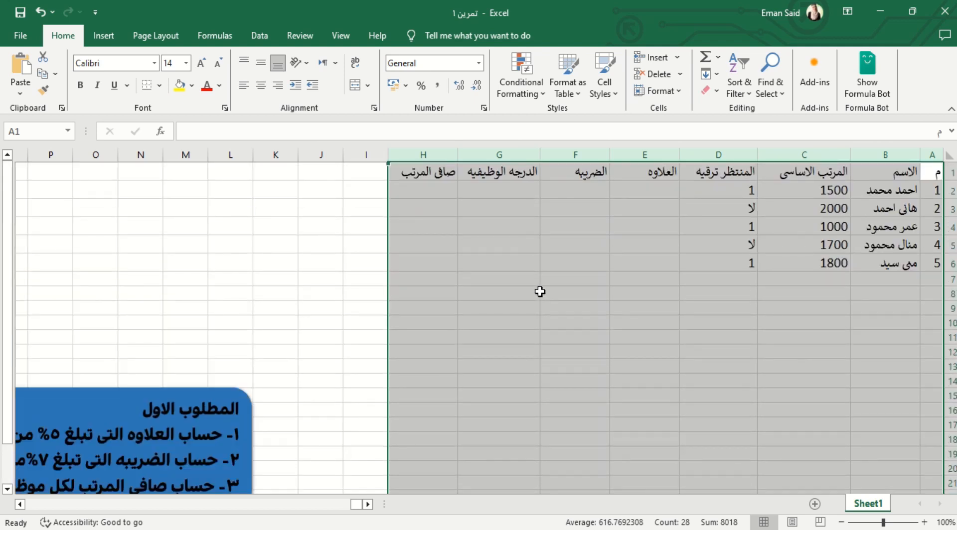
click(648, 264)
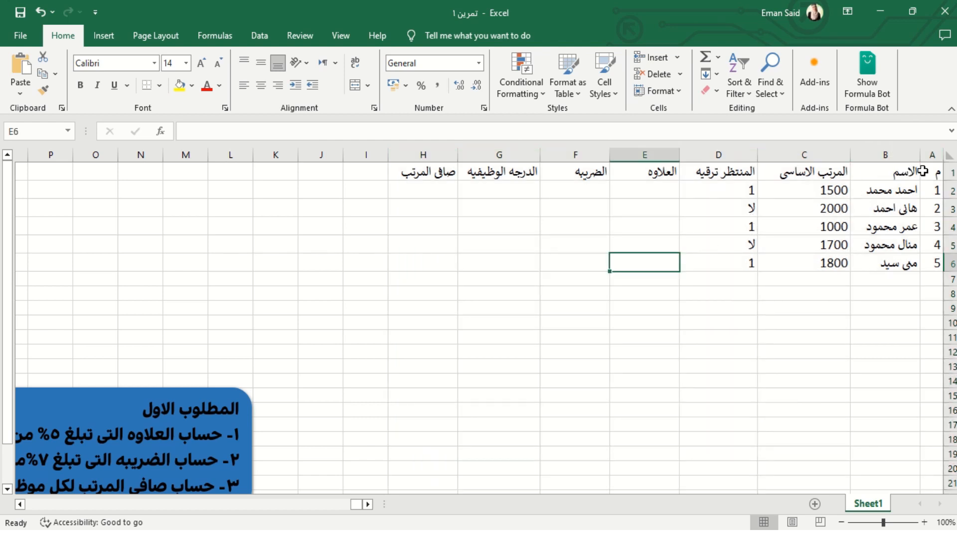
Apply outline and inside borders in a medium solid line to the table range A1:H6 through Format Cells
drag(939, 172, 426, 255)
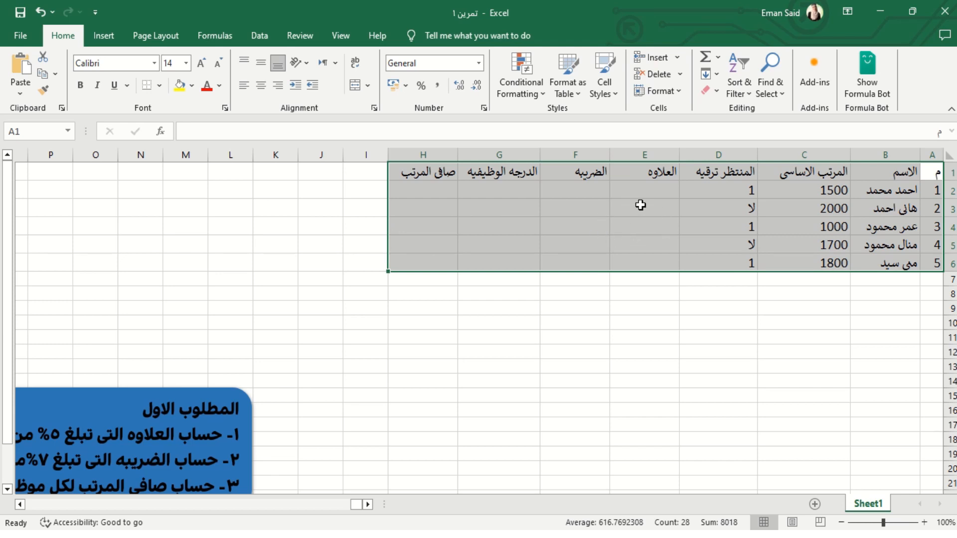
key(ctrl+1)
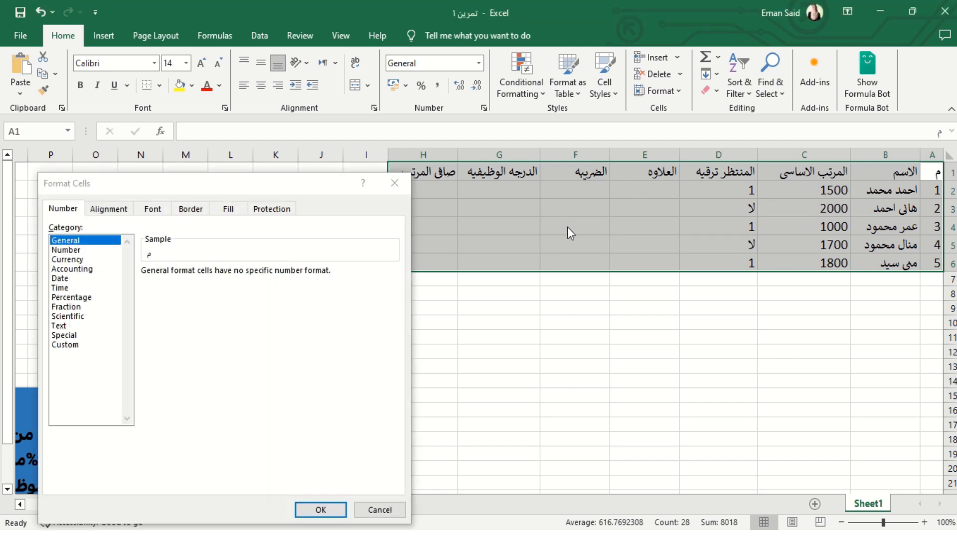
click(395, 183)
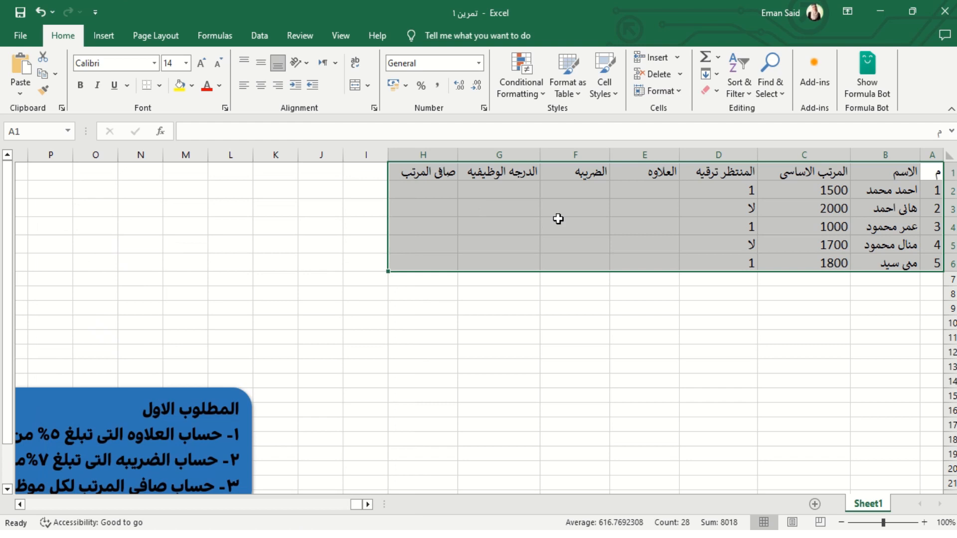
right_click(559, 219)
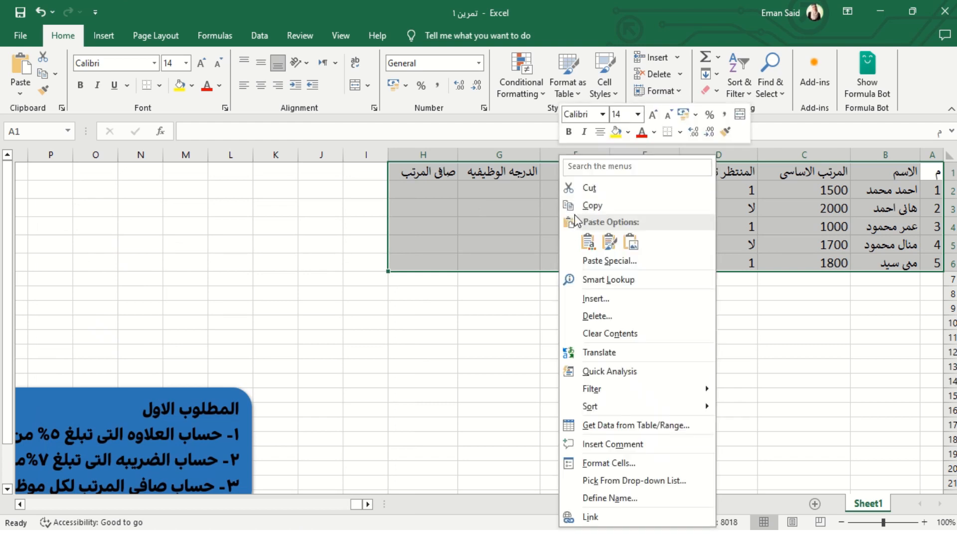
click(612, 463)
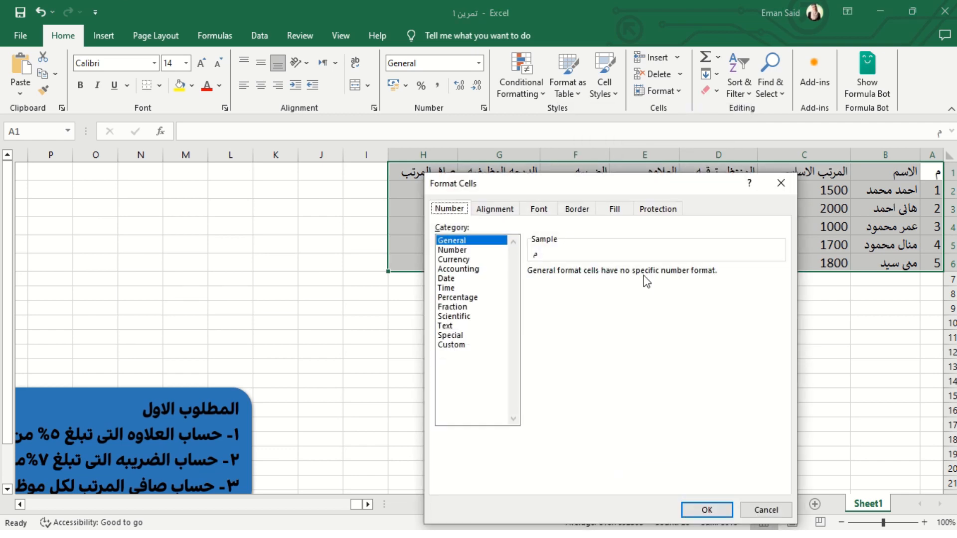
drag(615, 188, 303, 133)
click(257, 155)
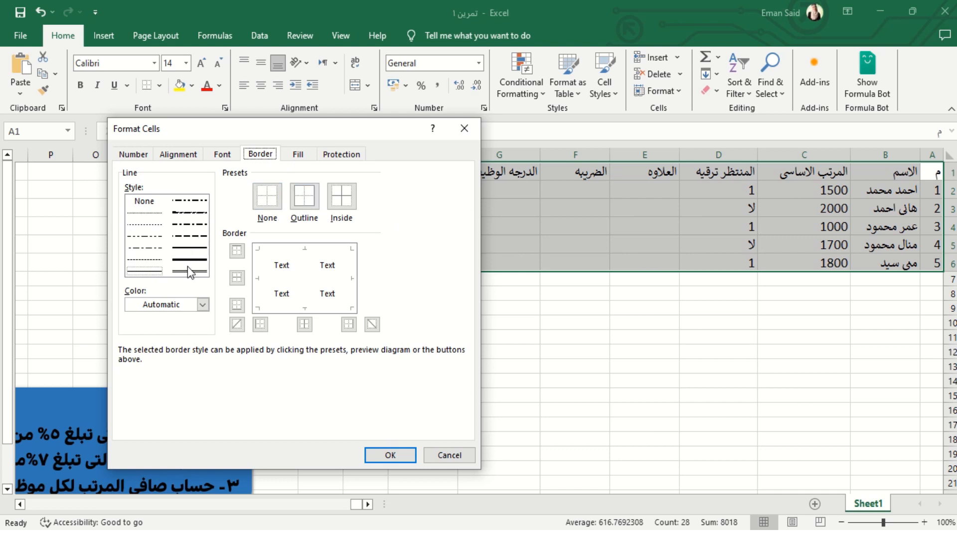
click(196, 247)
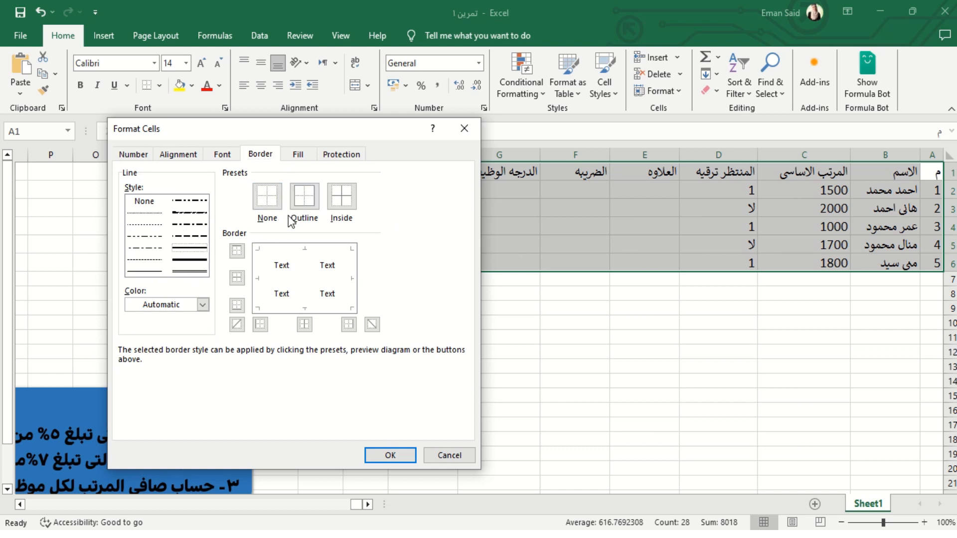
click(310, 196)
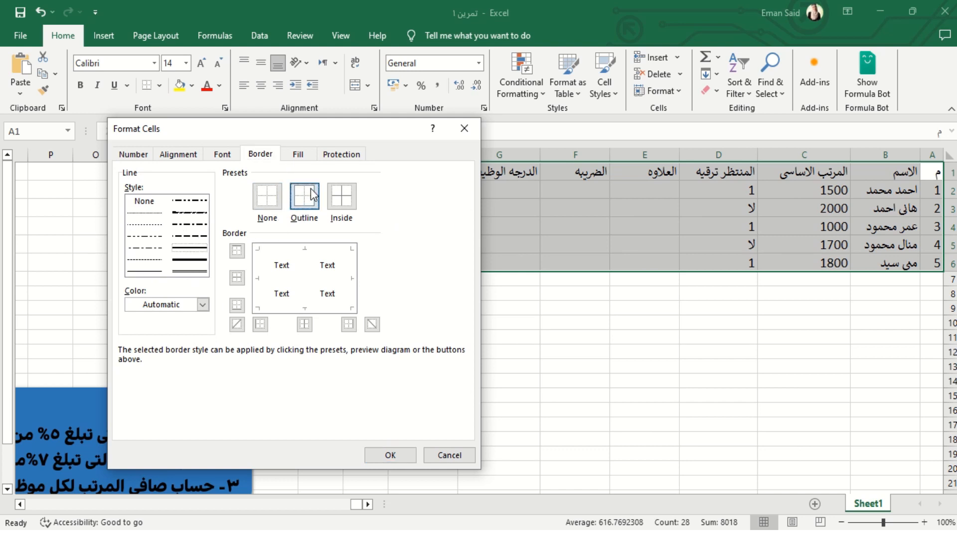
click(343, 197)
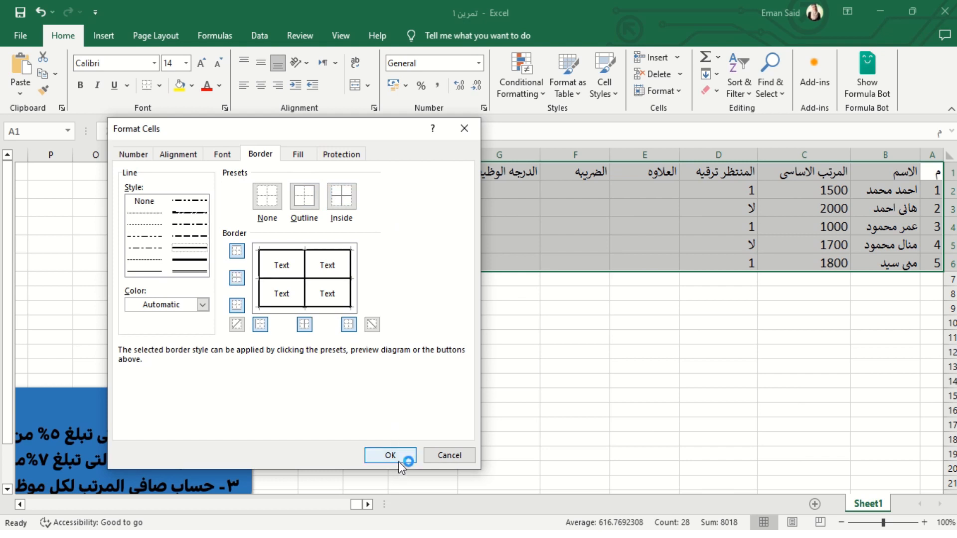
click(399, 461)
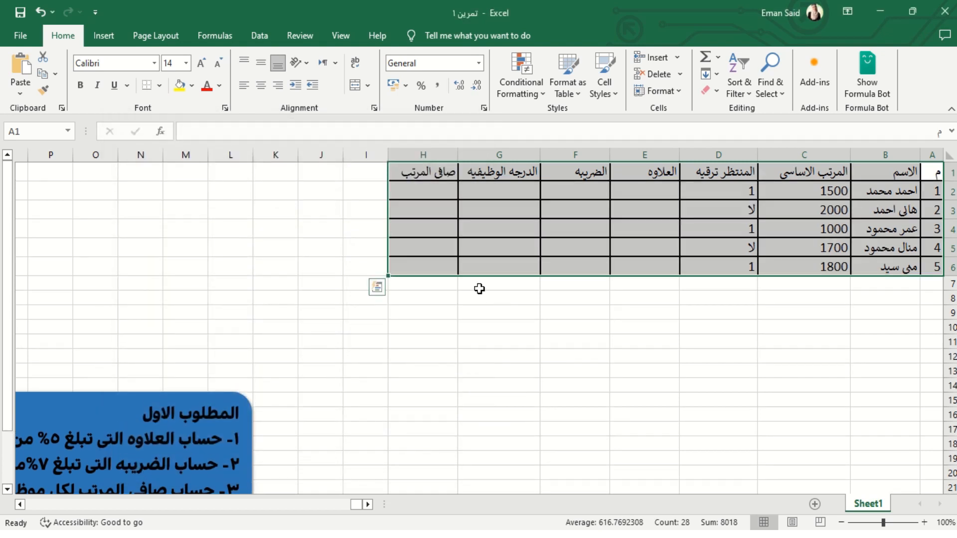
click(159, 85)
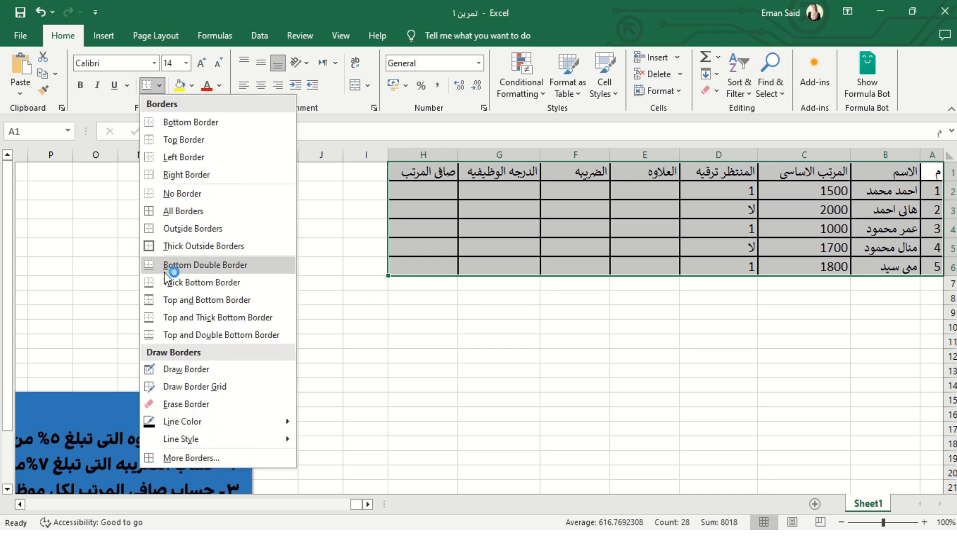
click(323, 284)
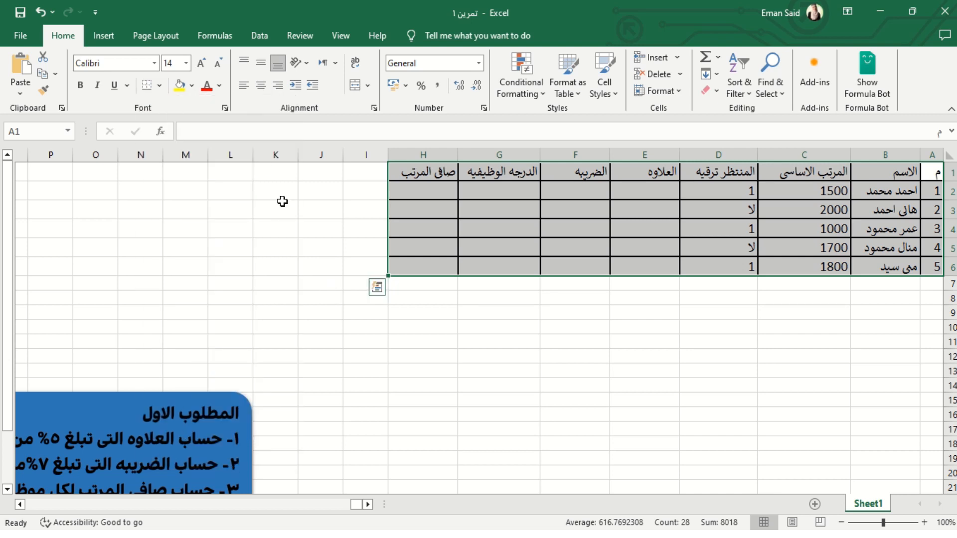
click(834, 186)
Fill the header row A1:H1 and the serial-number column A1:A6 with the same light blue theme colour
drag(931, 172, 423, 169)
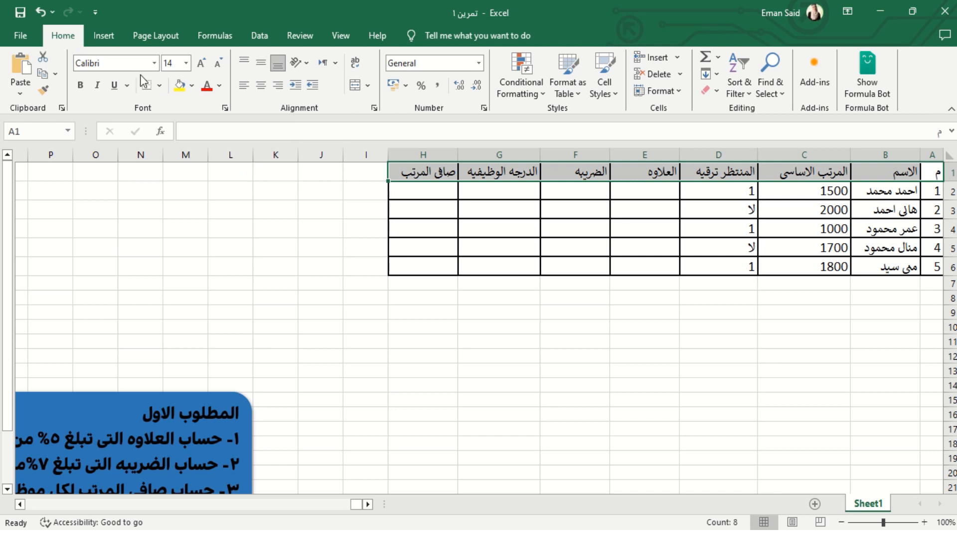
click(192, 86)
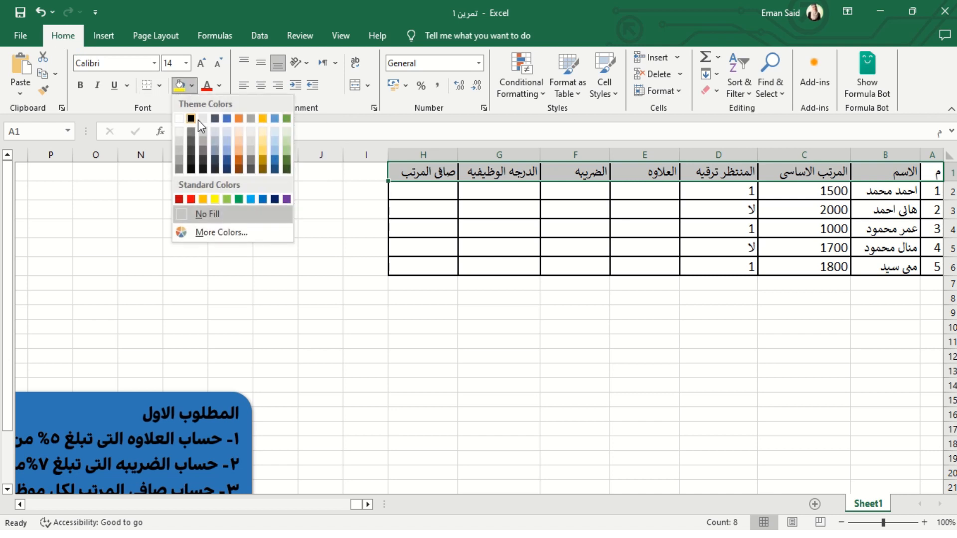
click(227, 149)
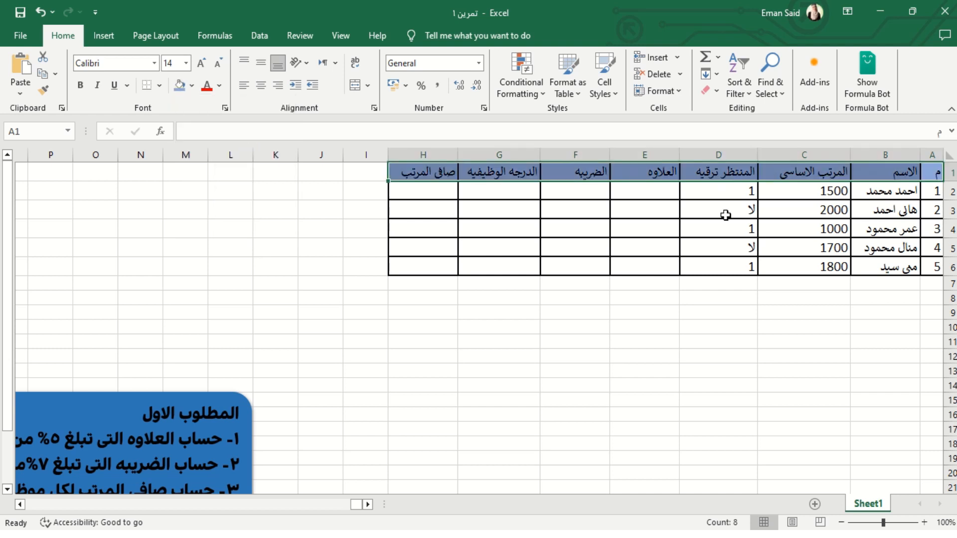
drag(936, 171, 937, 268)
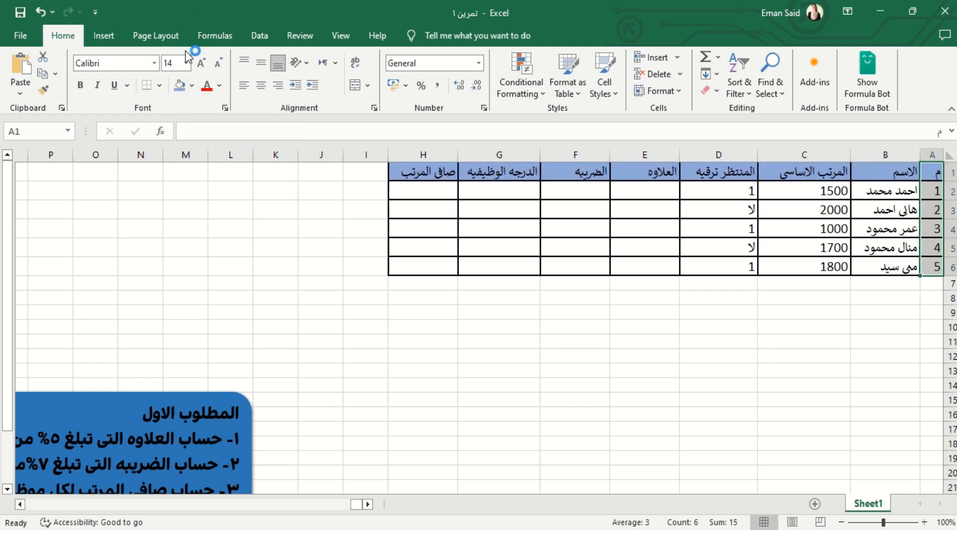
click(179, 84)
click(639, 265)
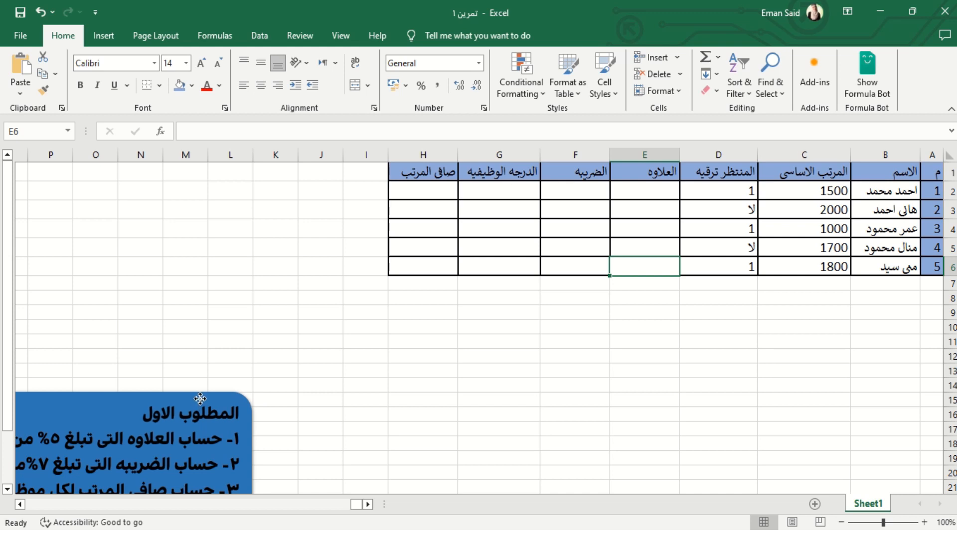
Move the blue requirements box so its full text is visible below the salary table
click(197, 414)
mouse_move(197, 415)
mouse_down()
mouse_move(199, 402)
mouse_move(336, 344)
mouse_move(404, 360)
mouse_up()
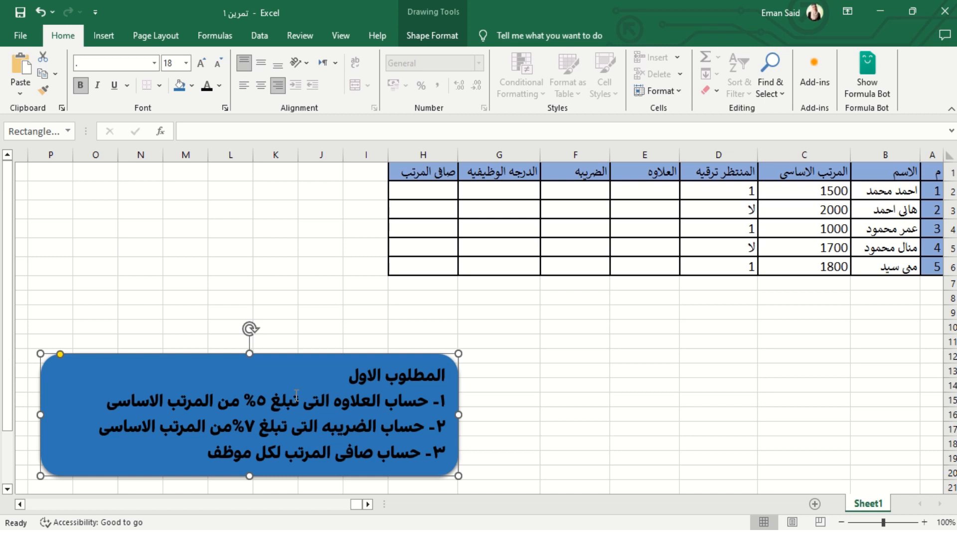
Calculate the allowance in E2 with the formula =C2*5% and fill it down to E6
click(650, 188)
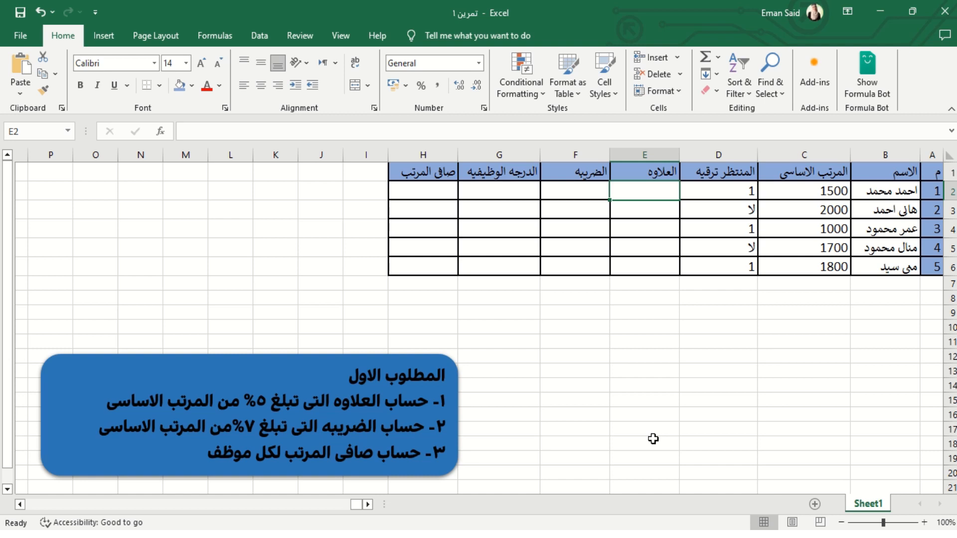
text(=)
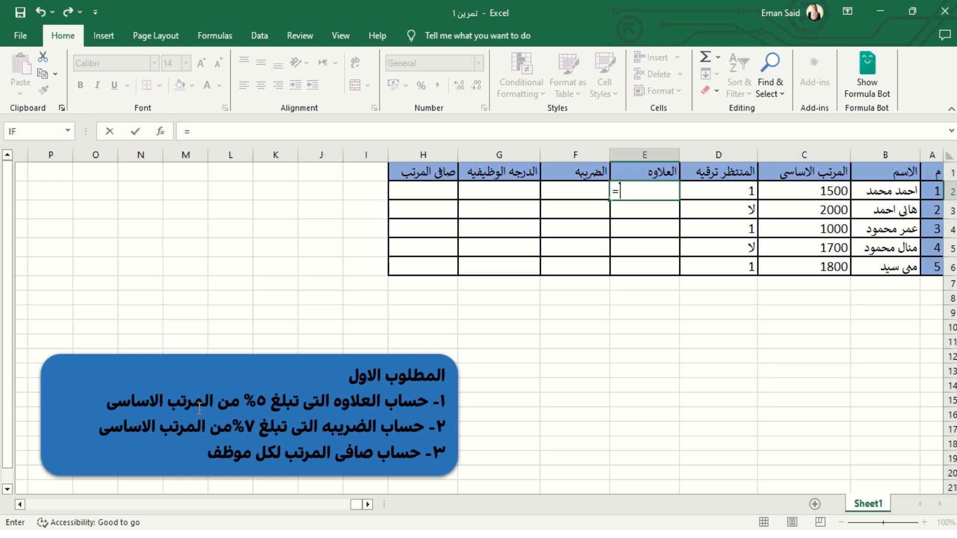
click(802, 191)
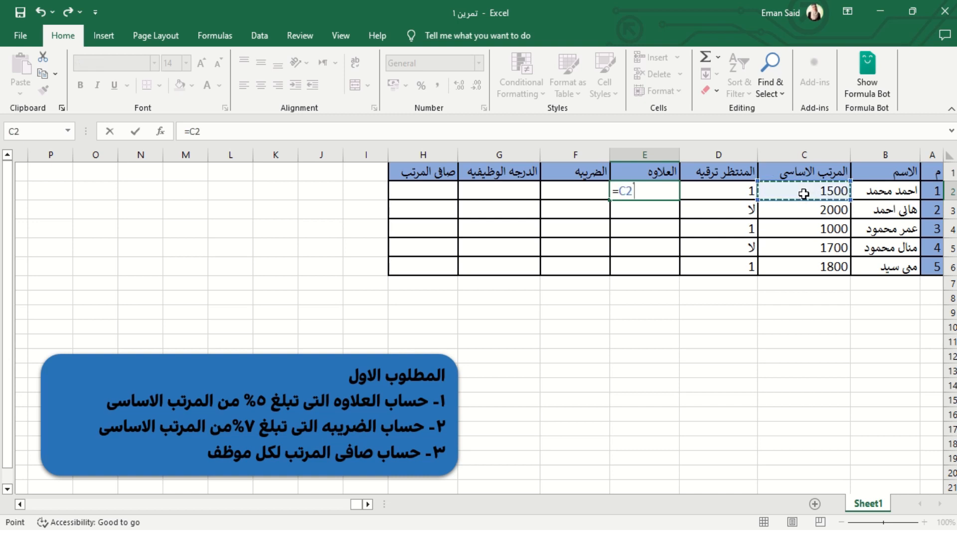
text(*5)
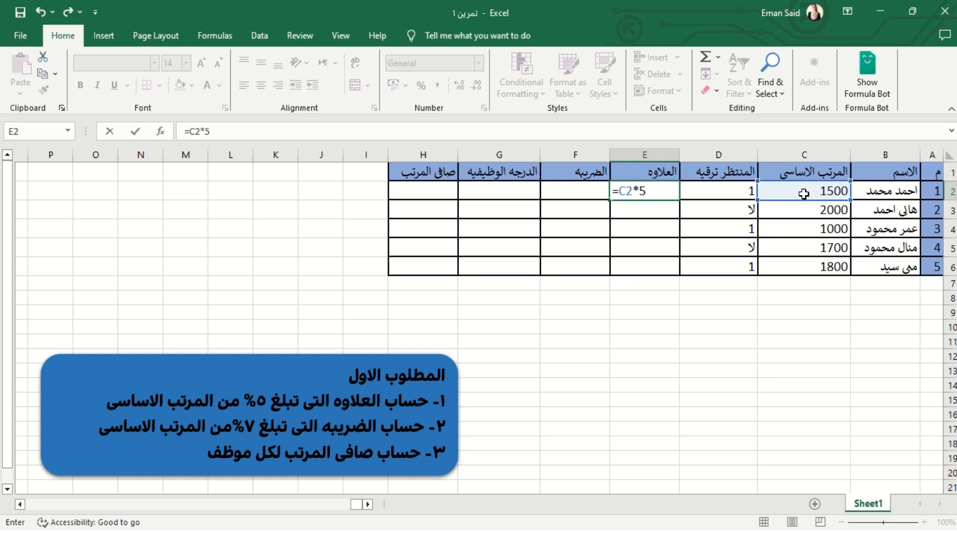
text(%)
key(Return)
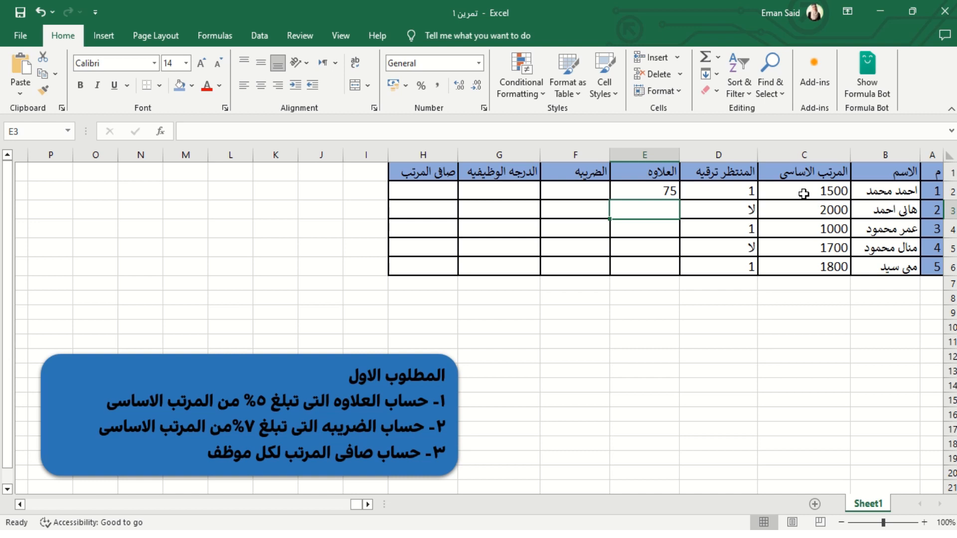
click(651, 188)
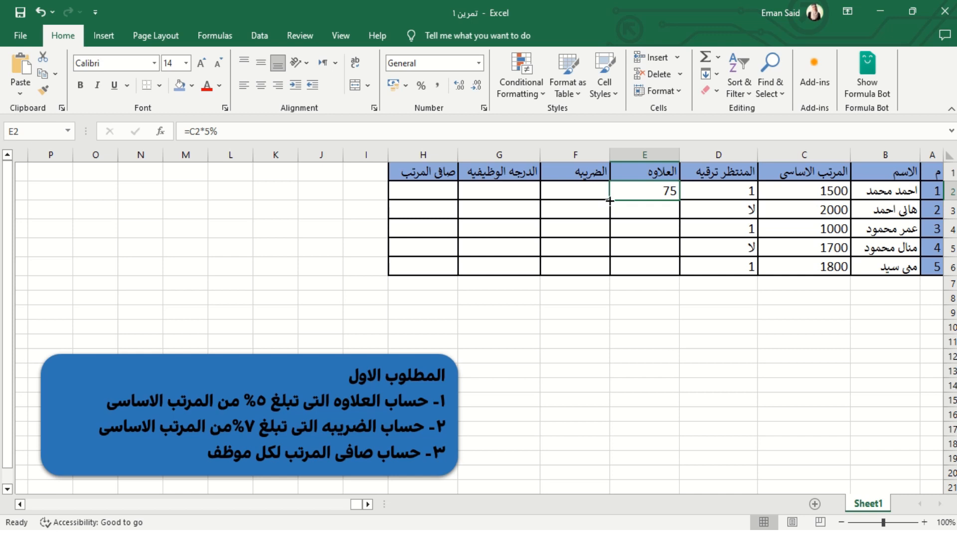
drag(610, 198, 620, 271)
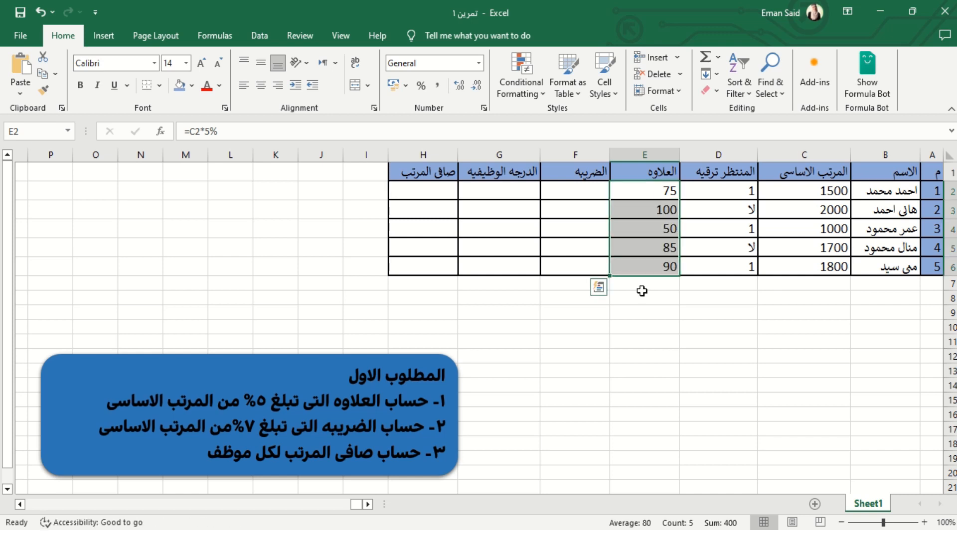
click(656, 269)
click(634, 188)
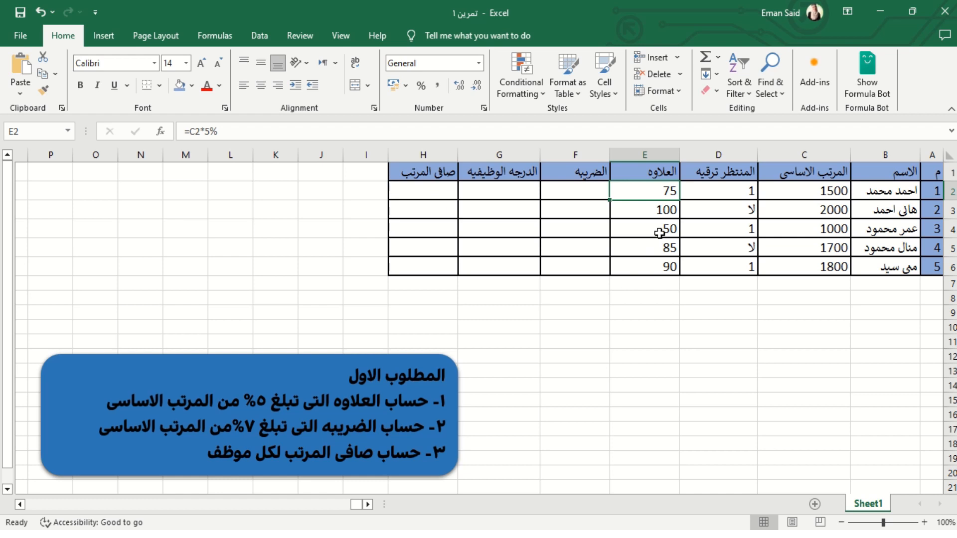
click(582, 190)
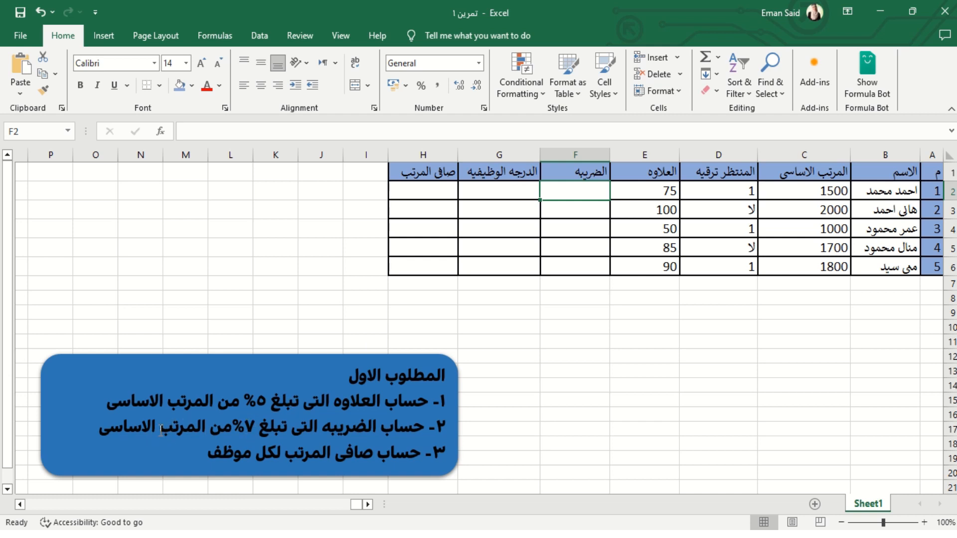
click(243, 406)
click(831, 197)
click(800, 368)
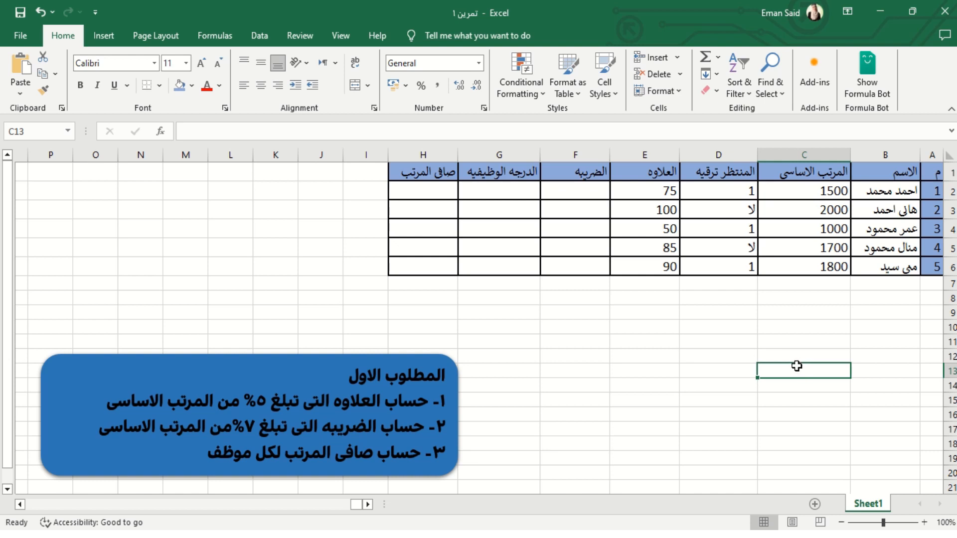
Calculate the tax in F2 with the formula =C2*7% and fill it down to F6
click(589, 192)
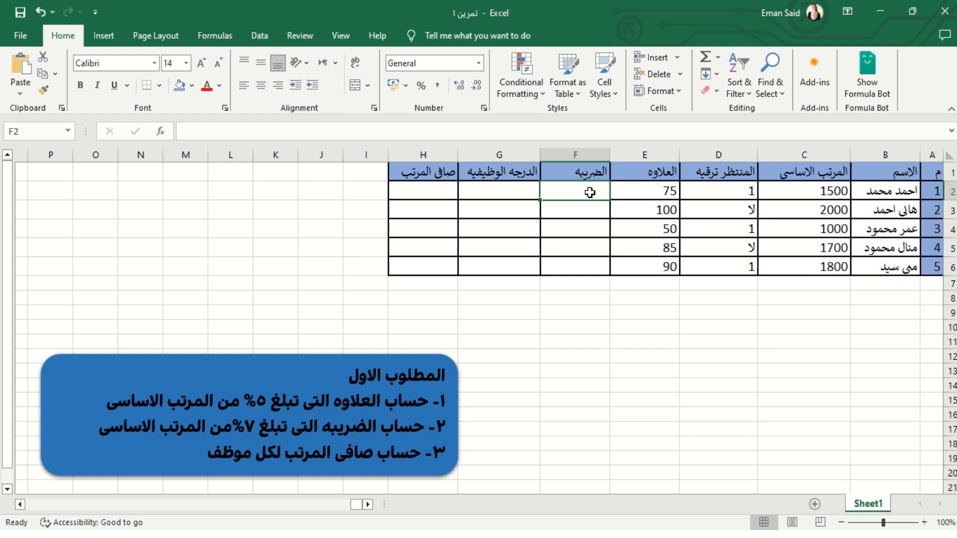
text(=)
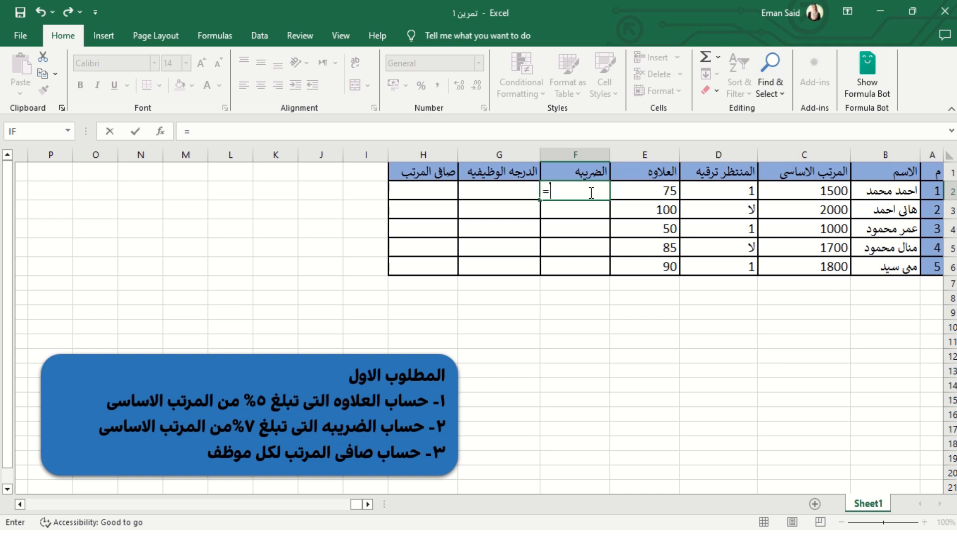
click(826, 190)
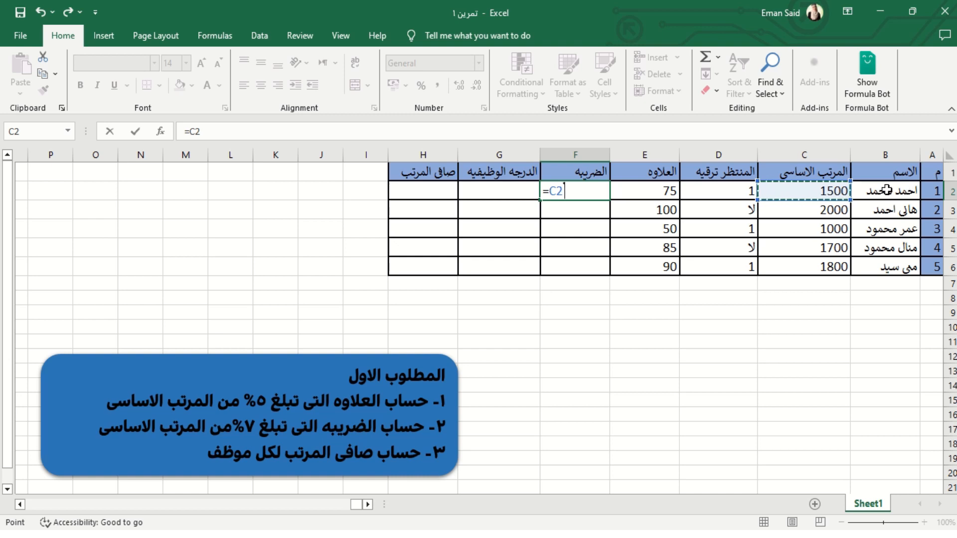
click(828, 209)
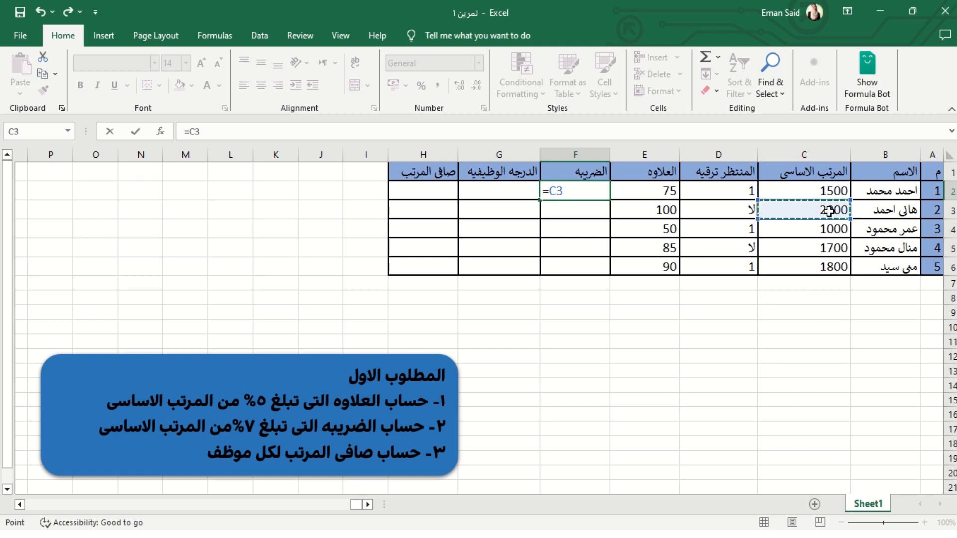
click(829, 190)
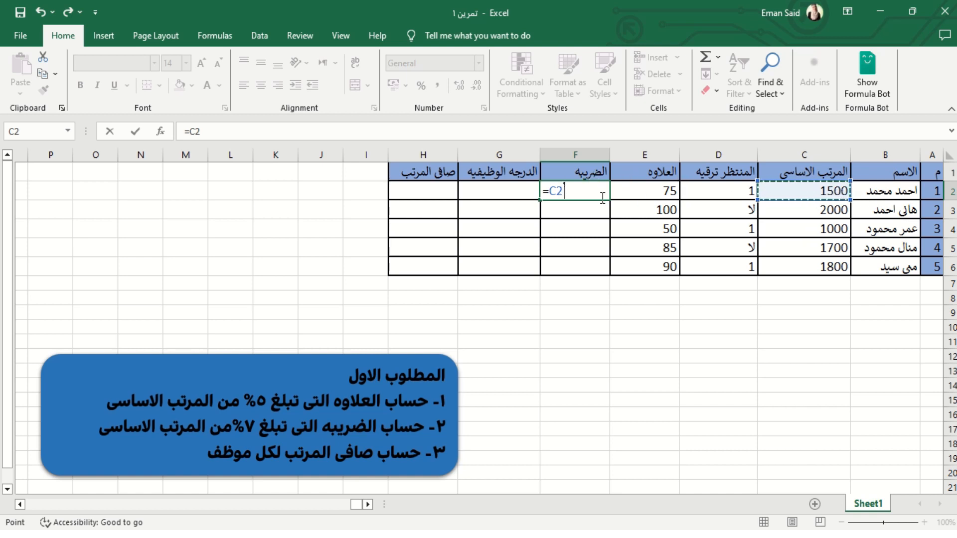
text(*)
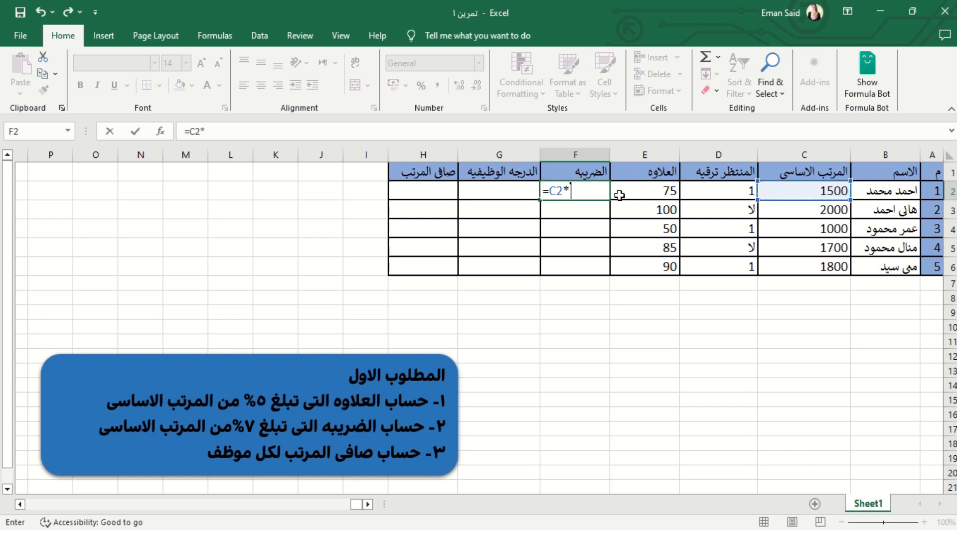
text(7%)
key(ctrl+Return)
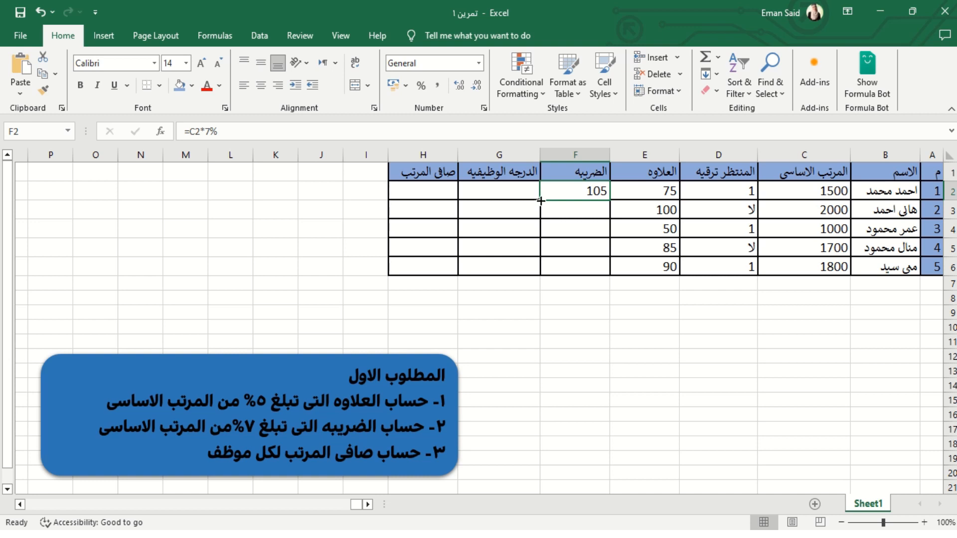
drag(541, 200, 551, 273)
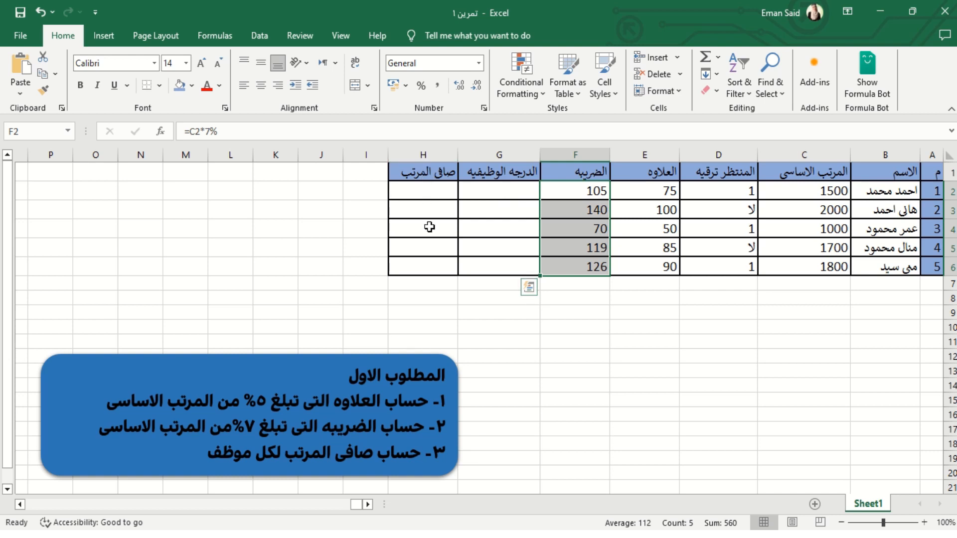
Calculate the net salary in H2 with the formula =C2+E2-F2 and fill it down to H6
click(425, 191)
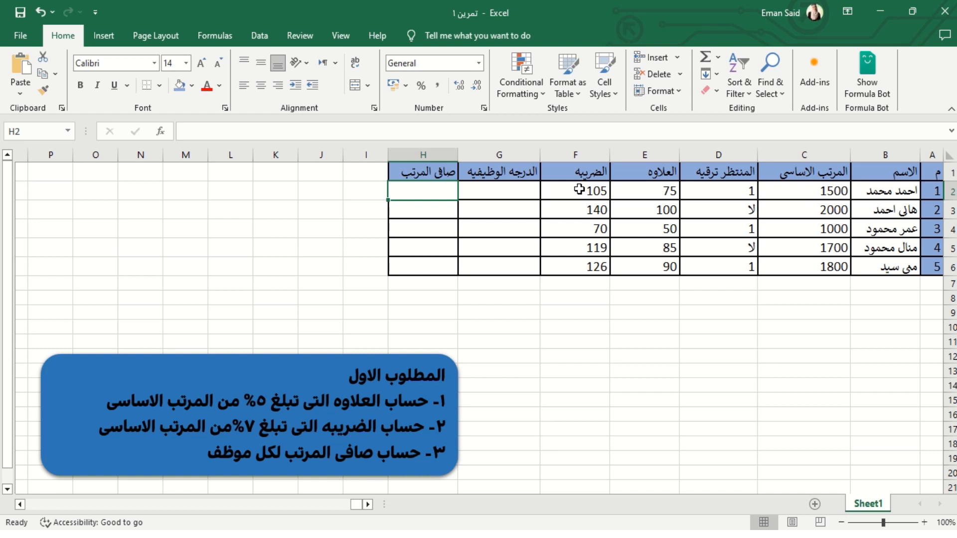
click(654, 383)
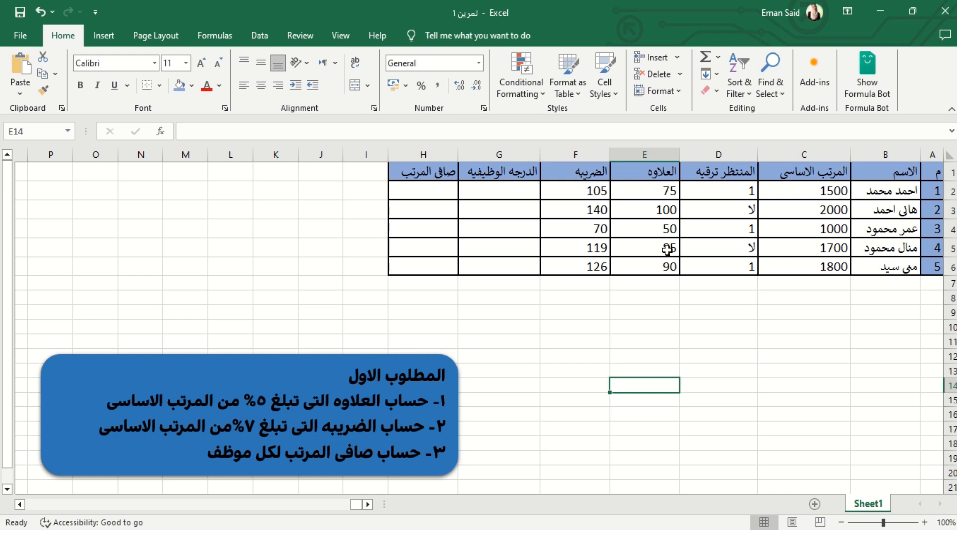
click(433, 192)
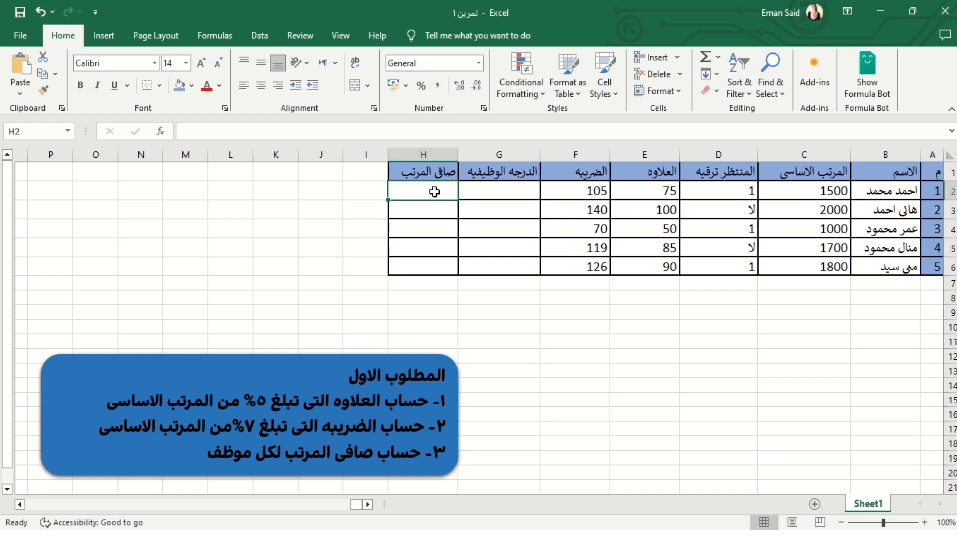
text(=)
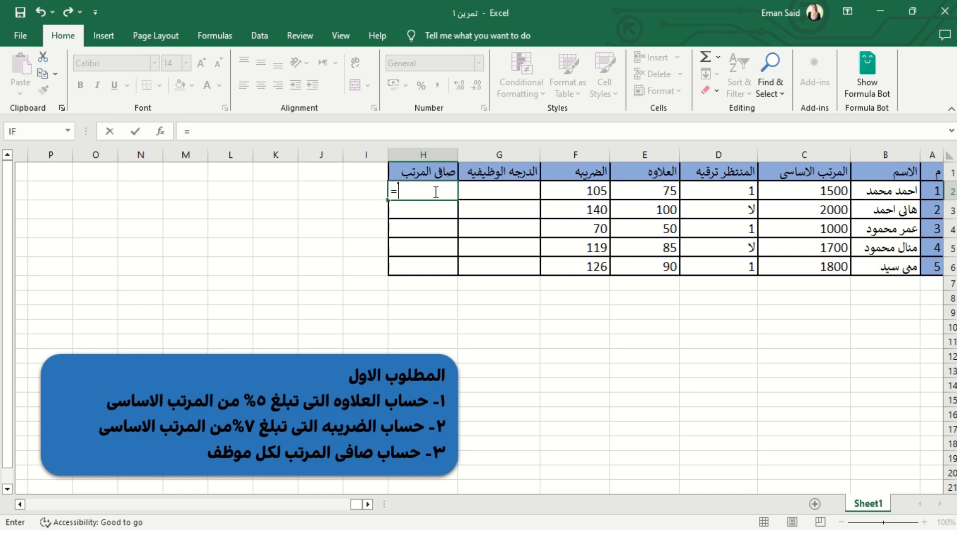
click(785, 191)
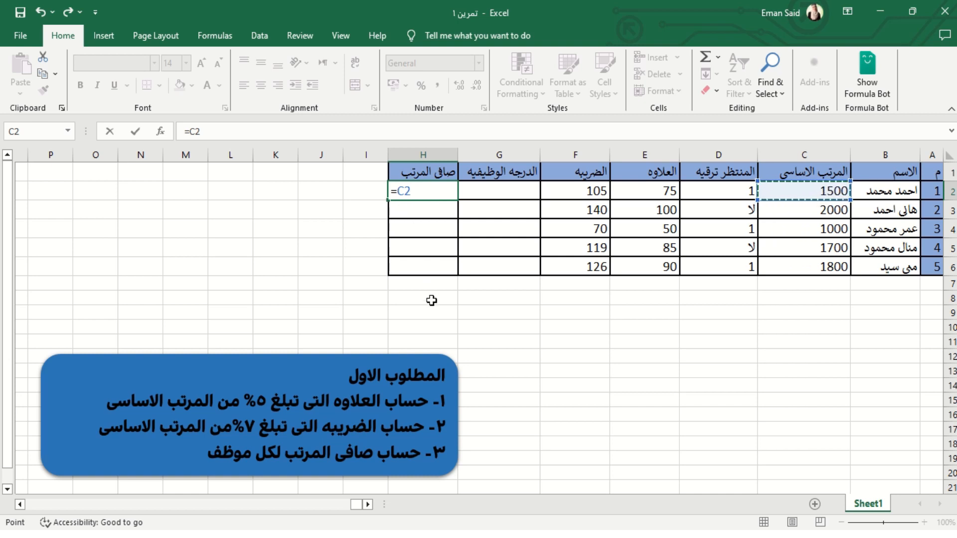
text(+)
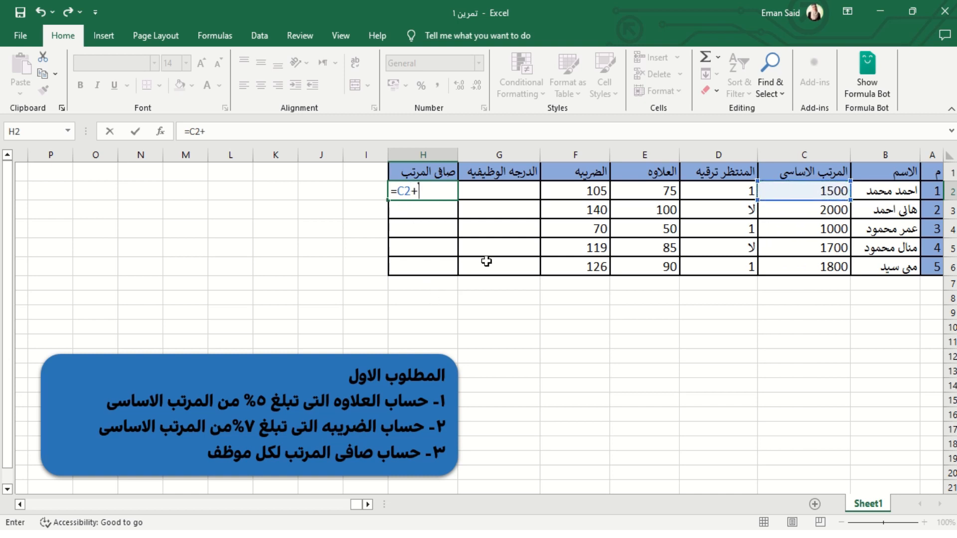
click(632, 188)
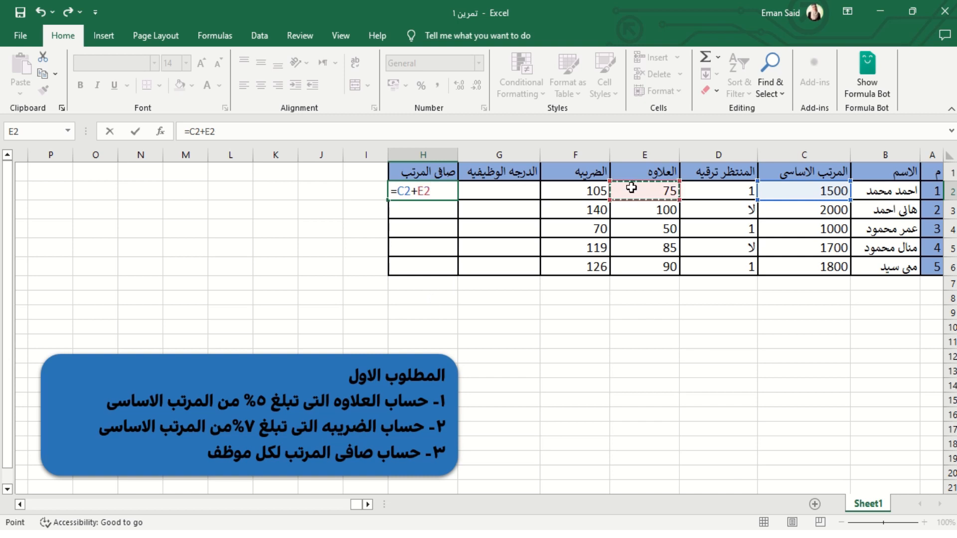
text(-)
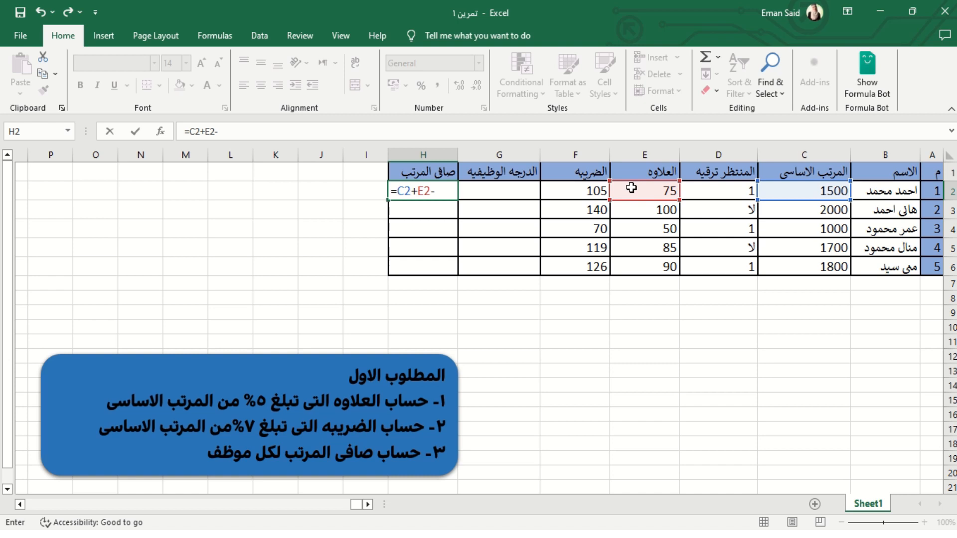
click(581, 194)
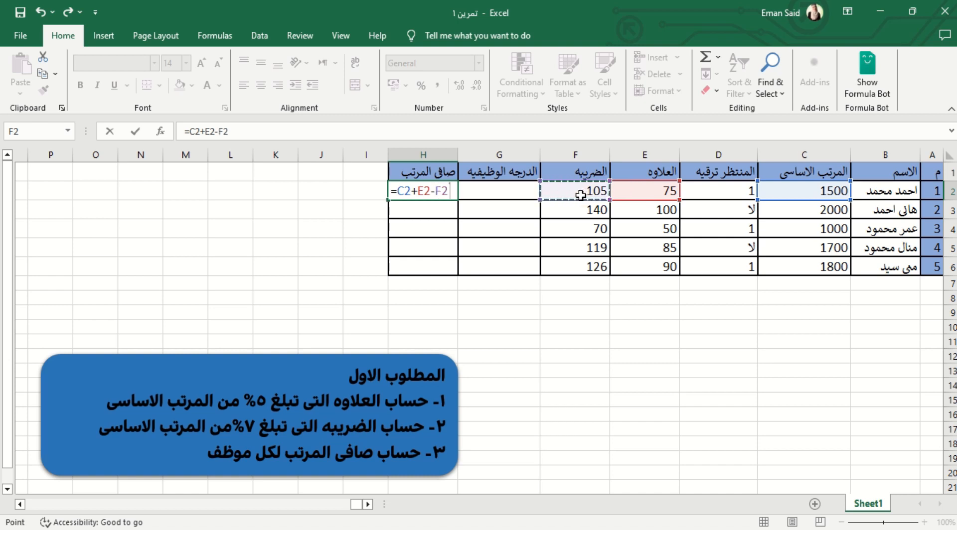
click(135, 131)
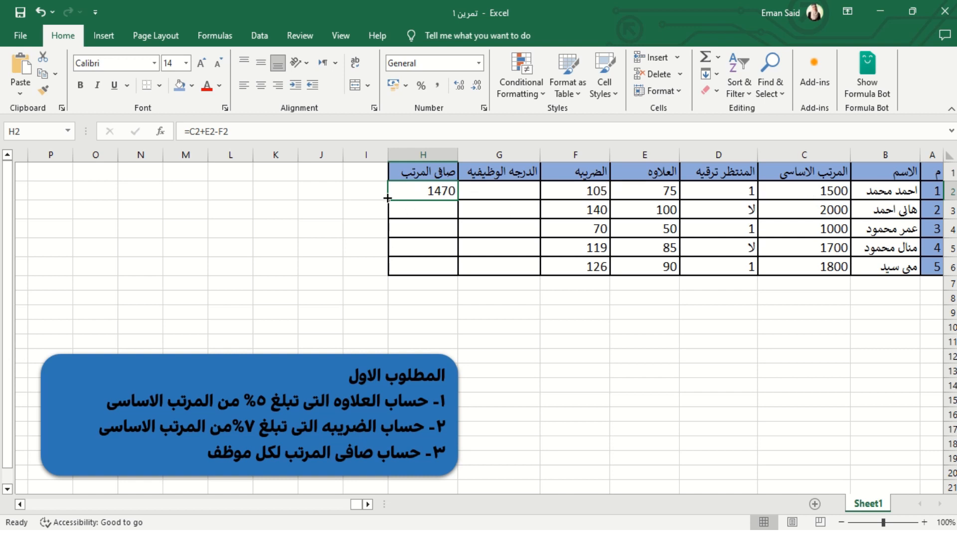
drag(387, 198, 389, 271)
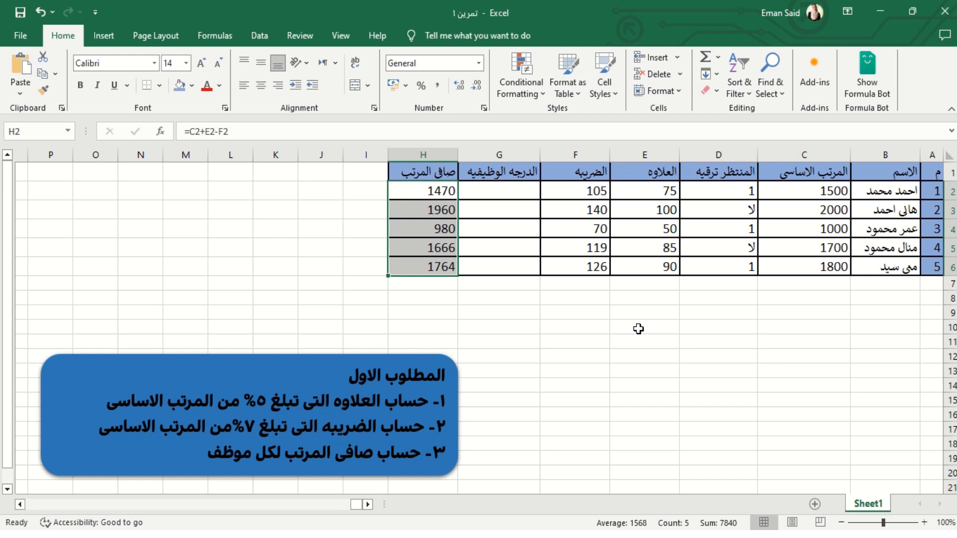
Undo the net salary fill and fill the H2 formula down to H6 again
key(ctrl+z)
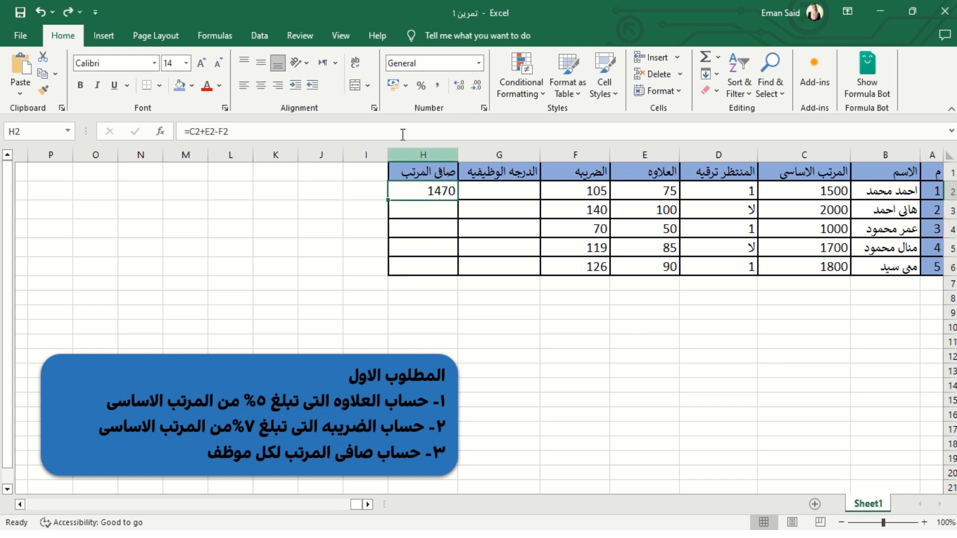
double_click(388, 200)
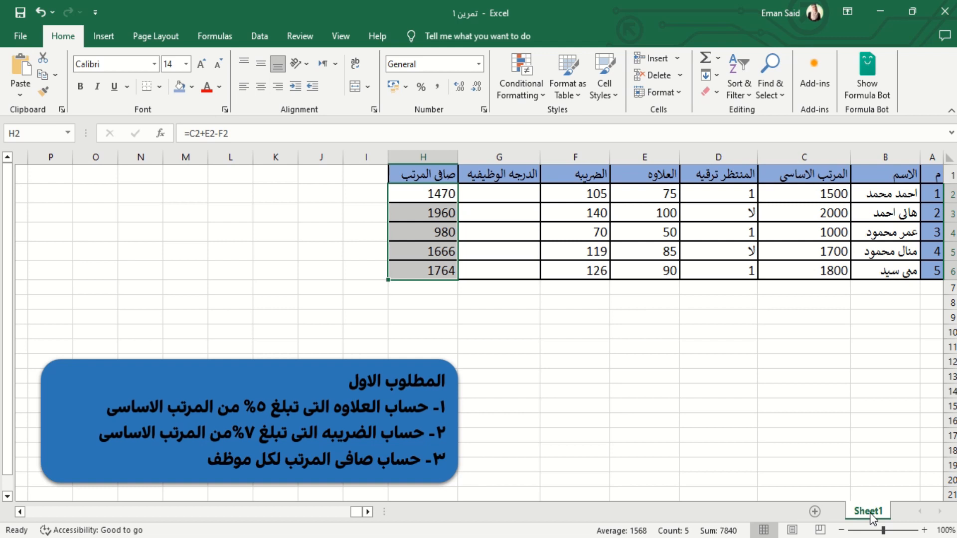
Rename the Sheet1 worksheet to المرتبات and undo the renaming
right_click(872, 519)
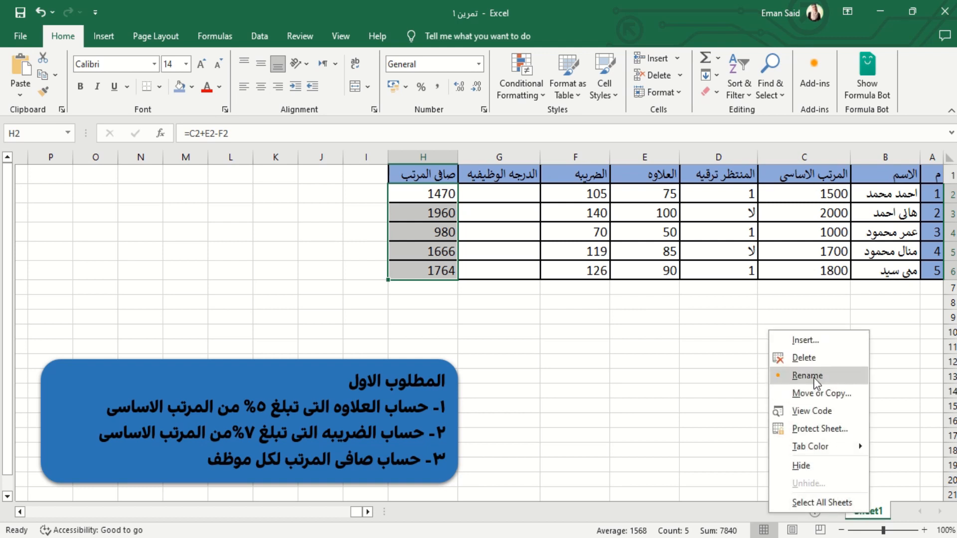
key(Escape)
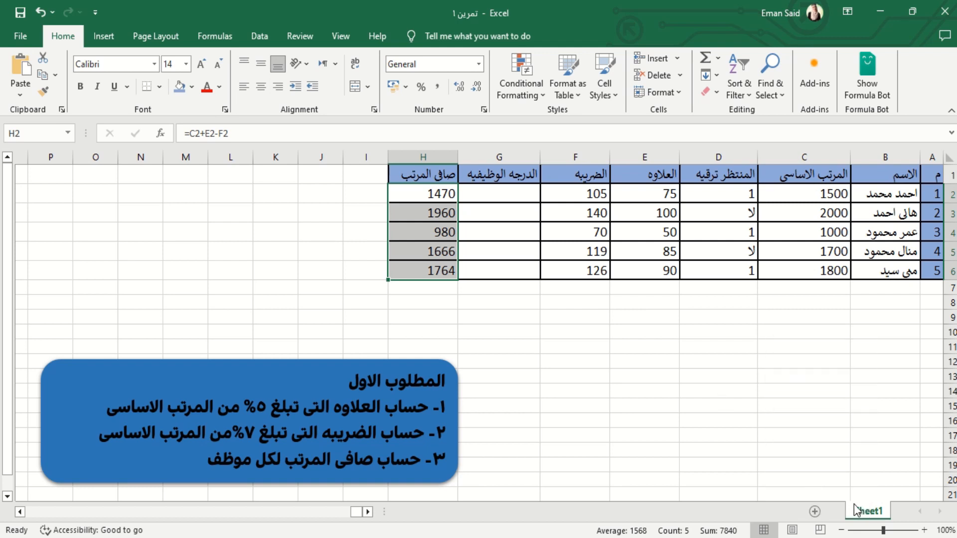
double_click(865, 514)
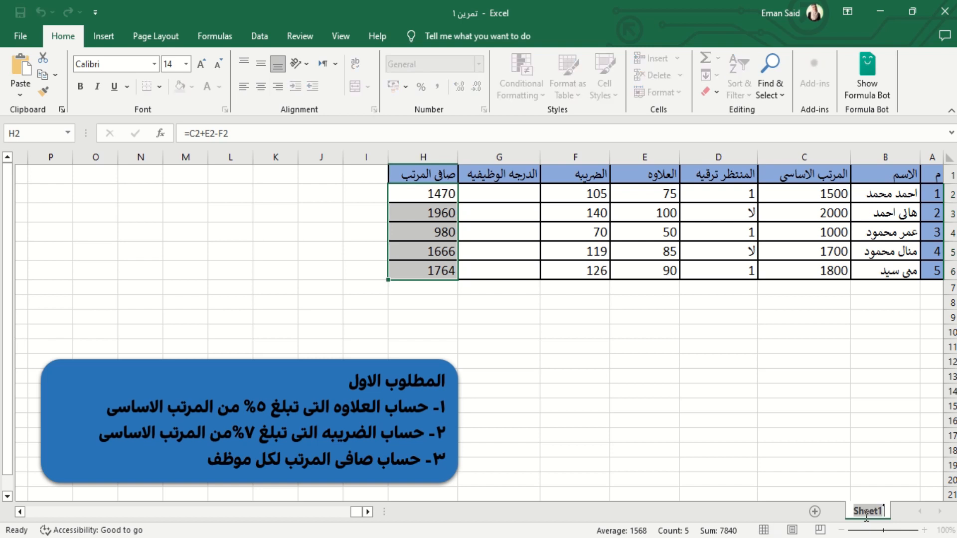
text(الم)
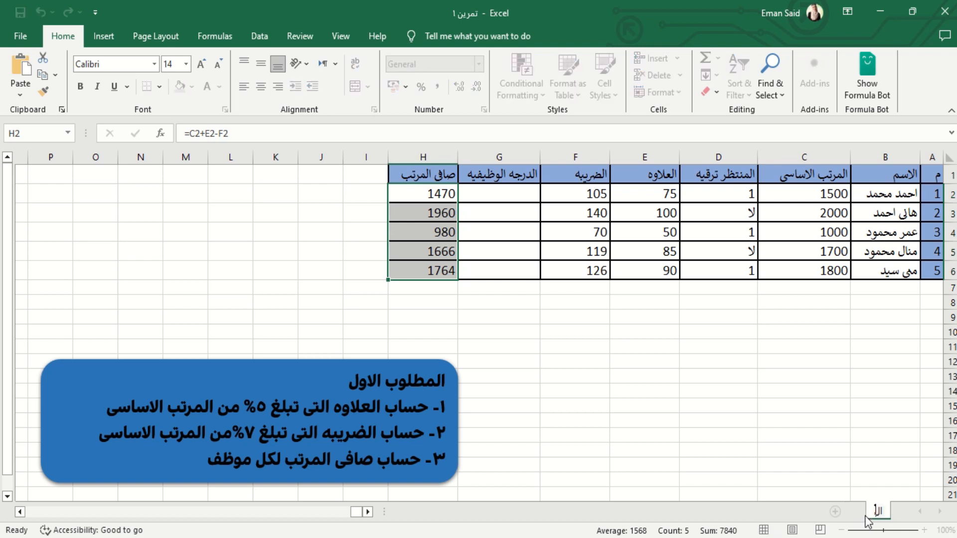
text(رتبات)
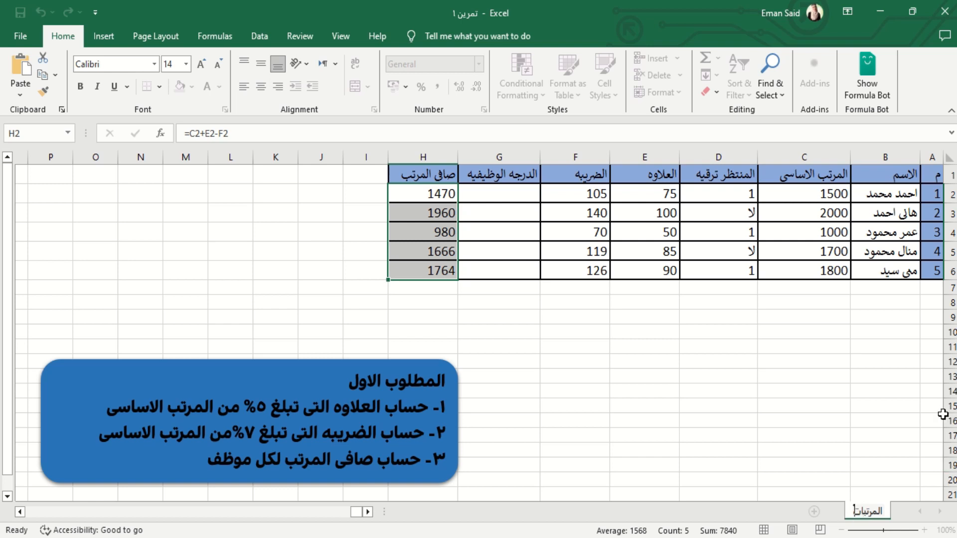
key(Return)
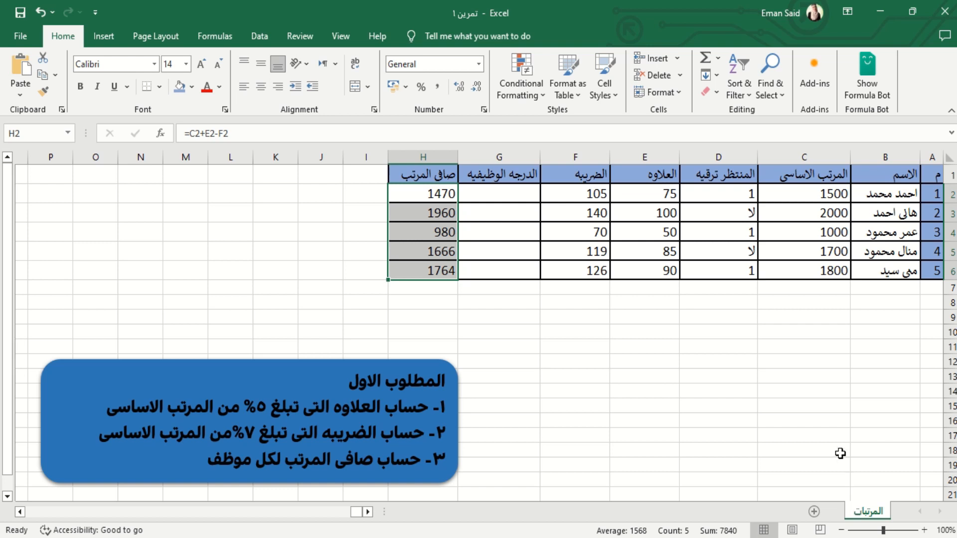
key(ctrl+z)
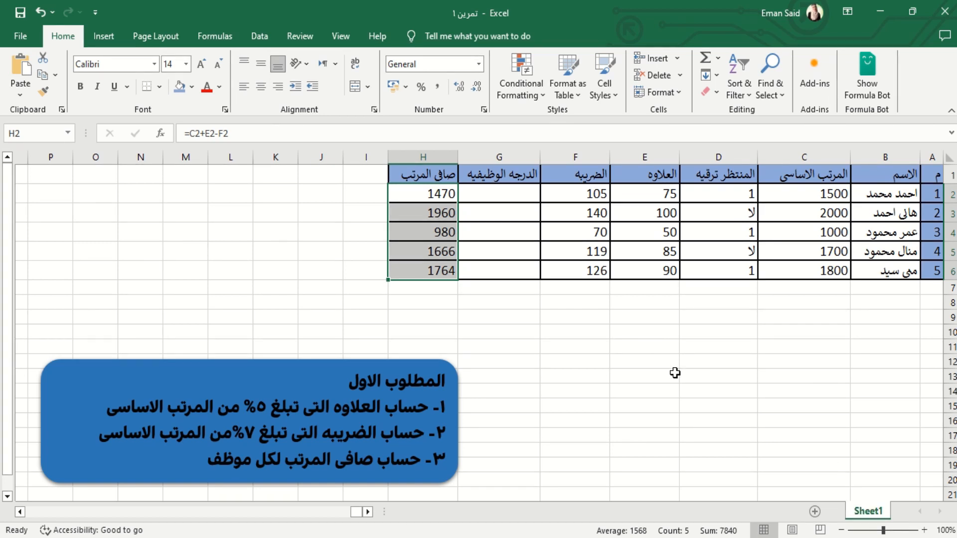